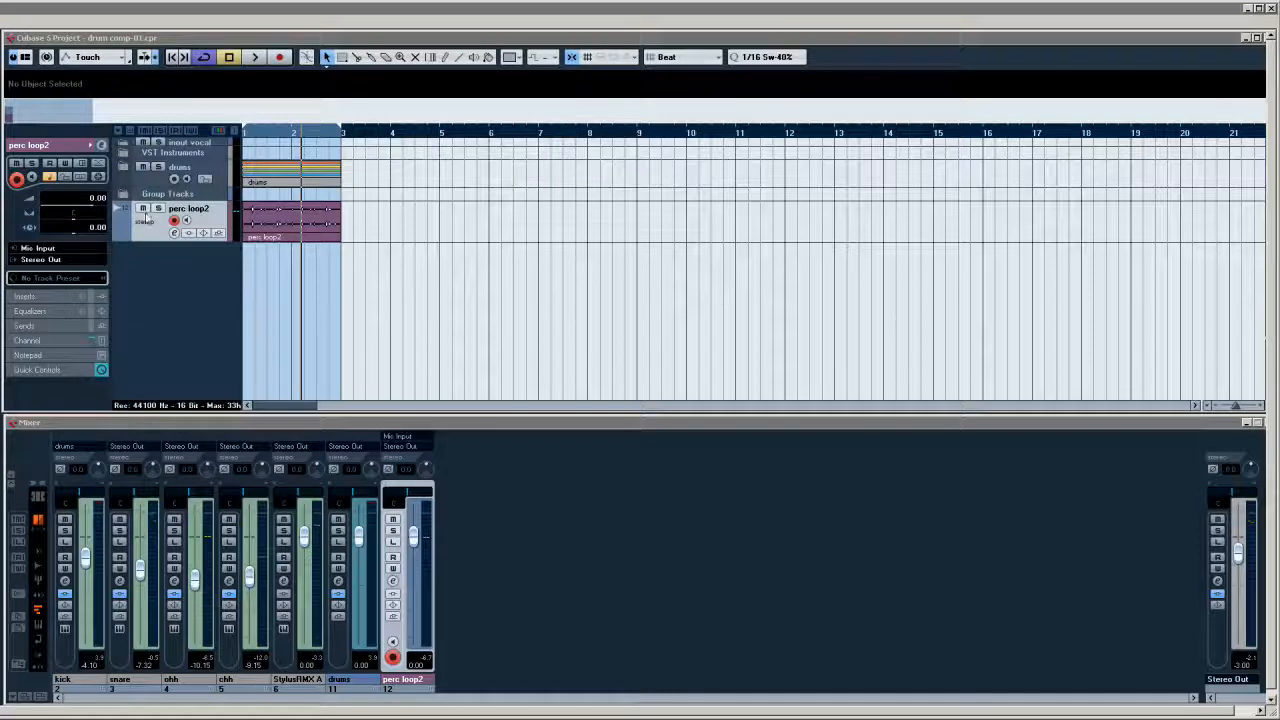
Solo the perc loop2 track, show the VST Performance meter and play the loop.
{"action": "left_click", "coordinate": [157, 208]}
{"action": "key", "text": "F12"}
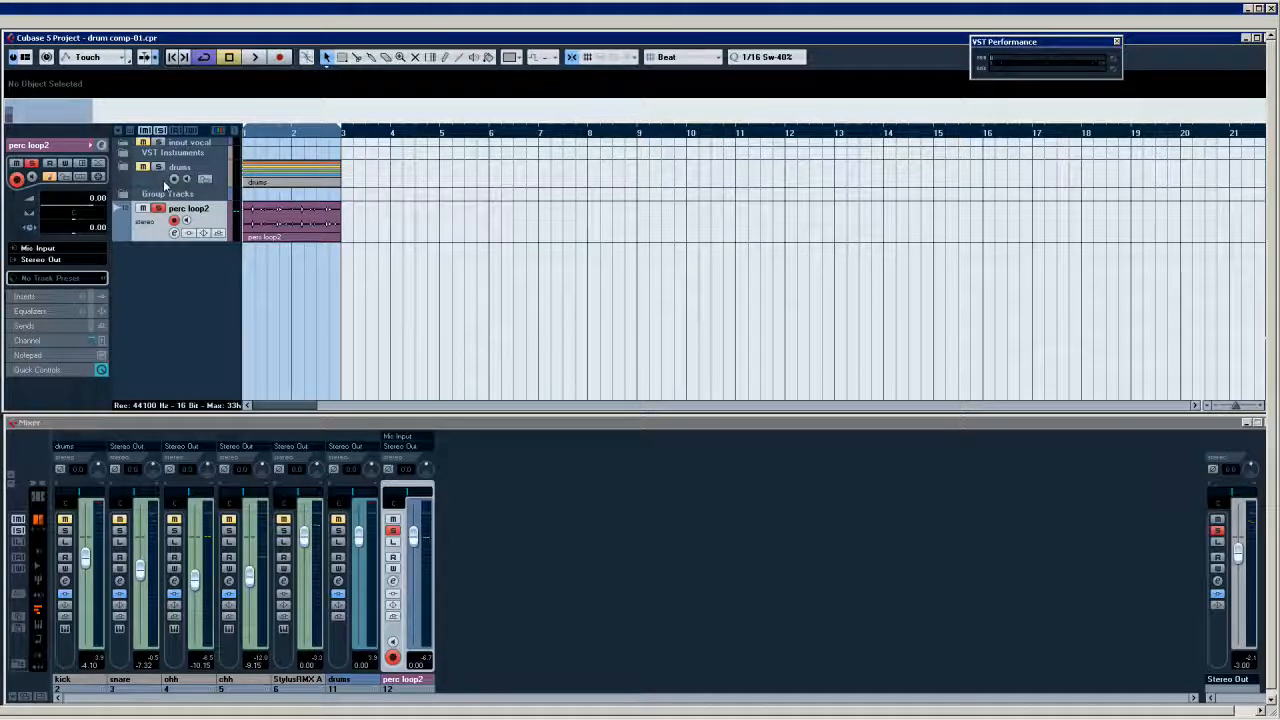
{"action": "key", "text": "space"}
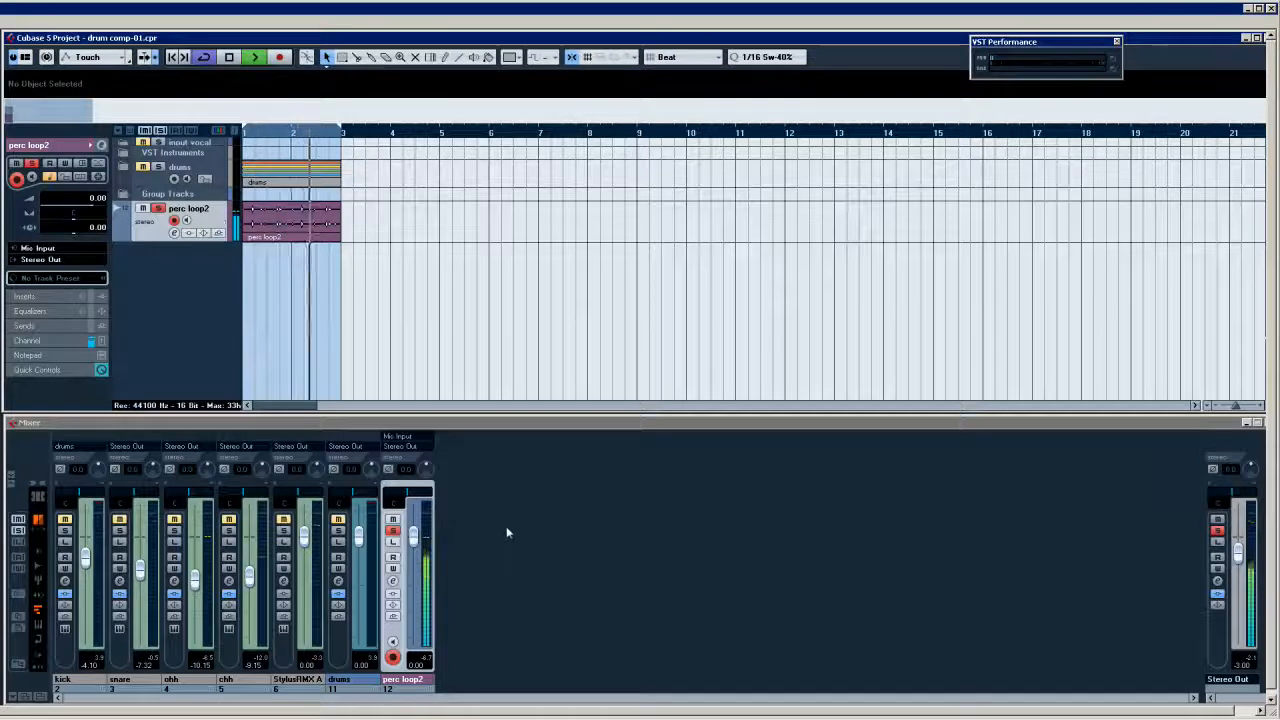
Set the perc loop2 channel's input routing to No Bus and stop playback.
{"action": "left_click", "coordinate": [398, 437]}
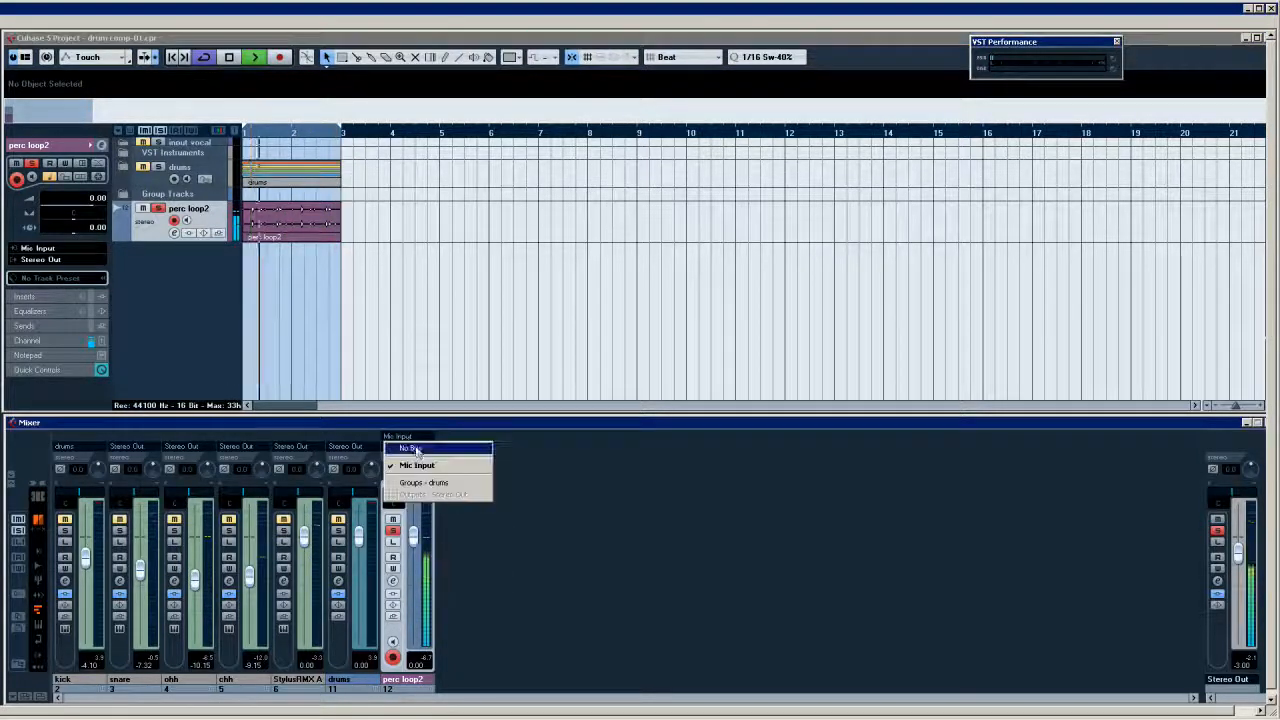
{"action": "left_click", "coordinate": [415, 462]}
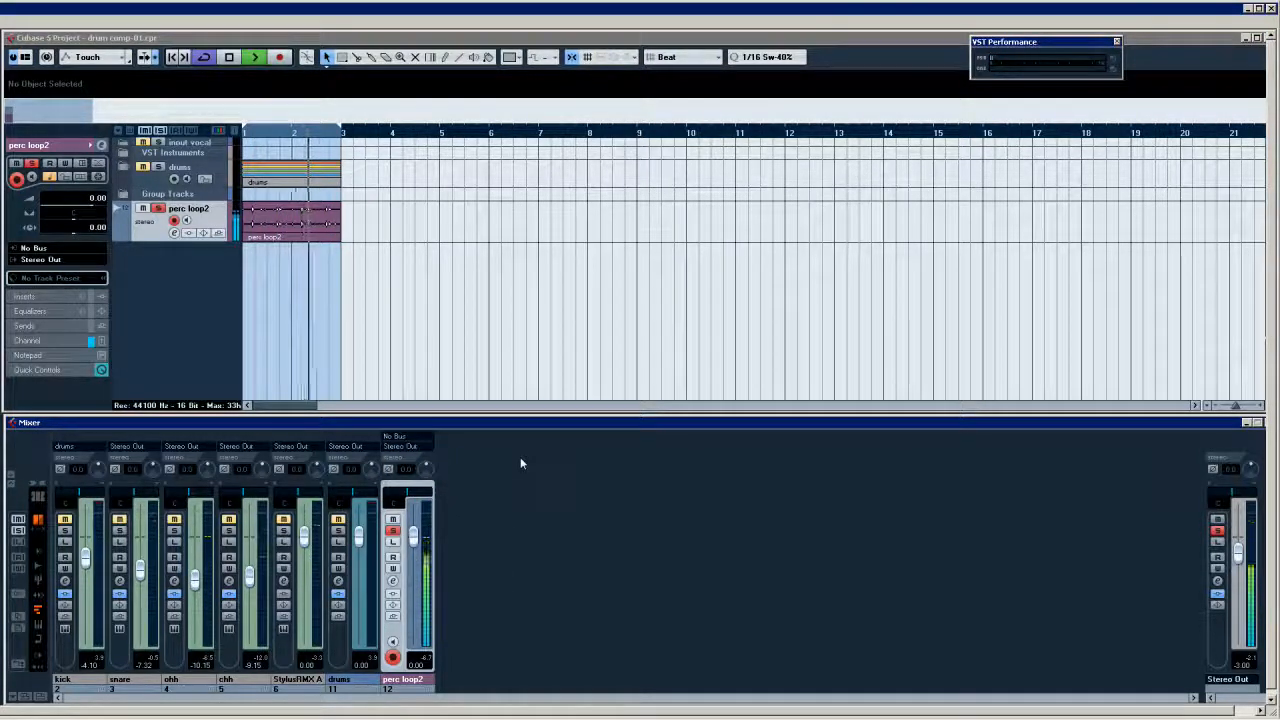
{"action": "key", "text": "space"}
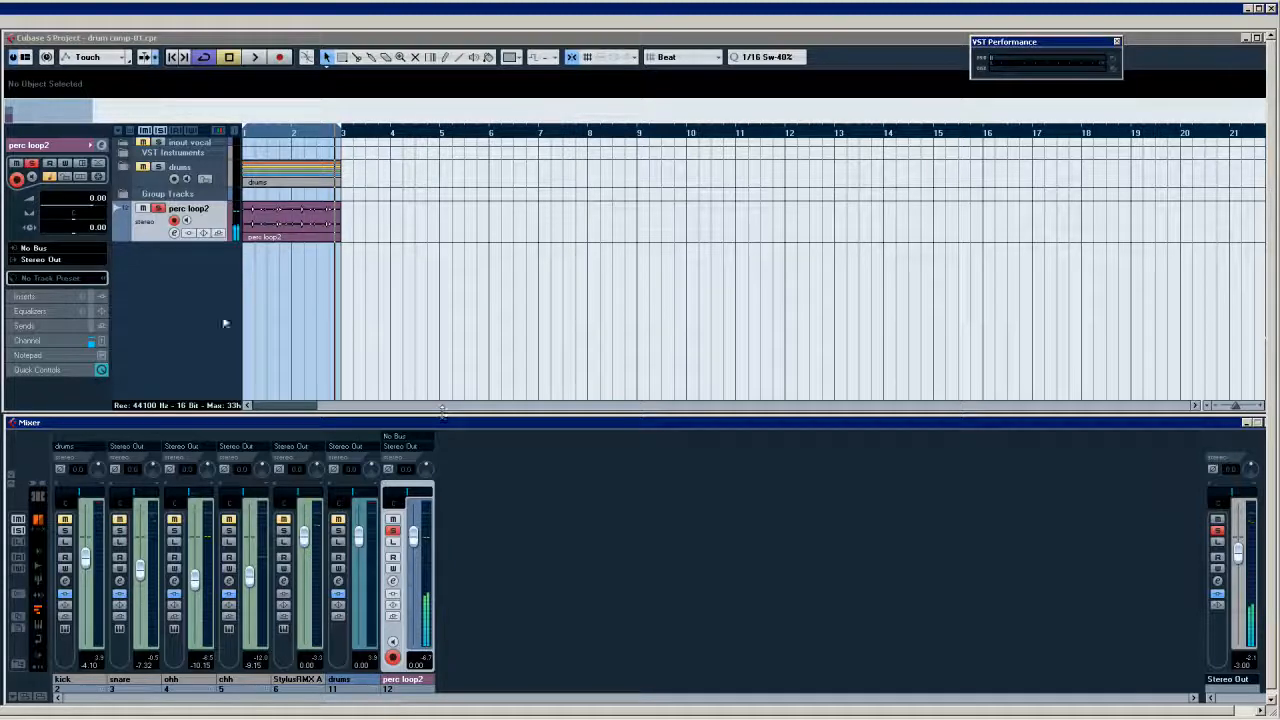
Solo the drums alongside perc loop2 and load FabFilter Pro-C into perc loop2's first insert slot.
{"action": "left_click", "coordinate": [158, 167]}
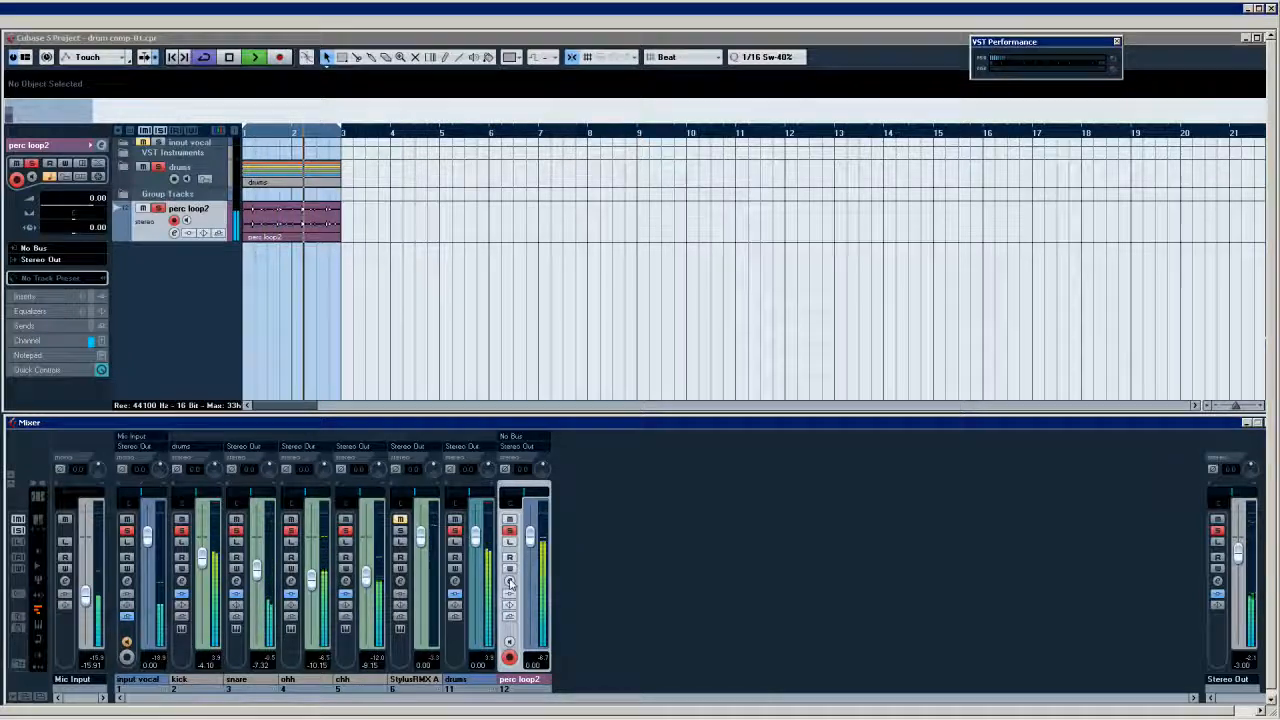
{"action": "left_click", "coordinate": [37, 308]}
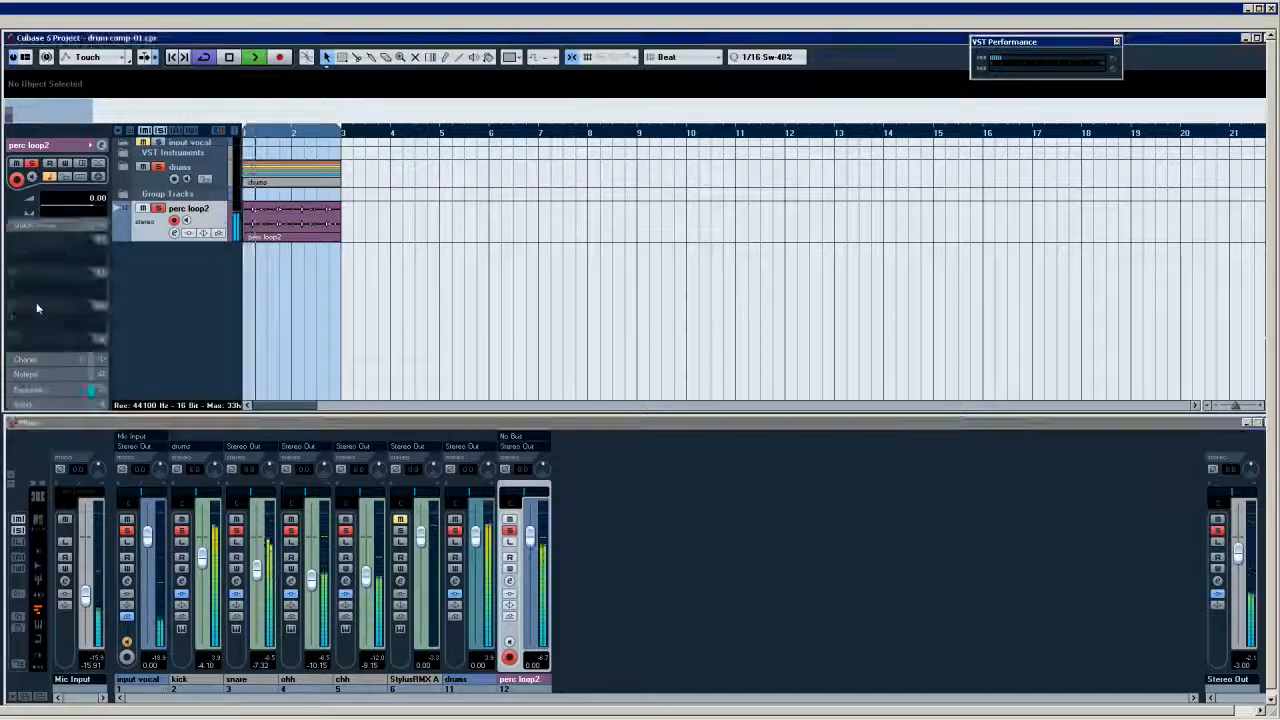
{"action": "left_click", "coordinate": [37, 308]}
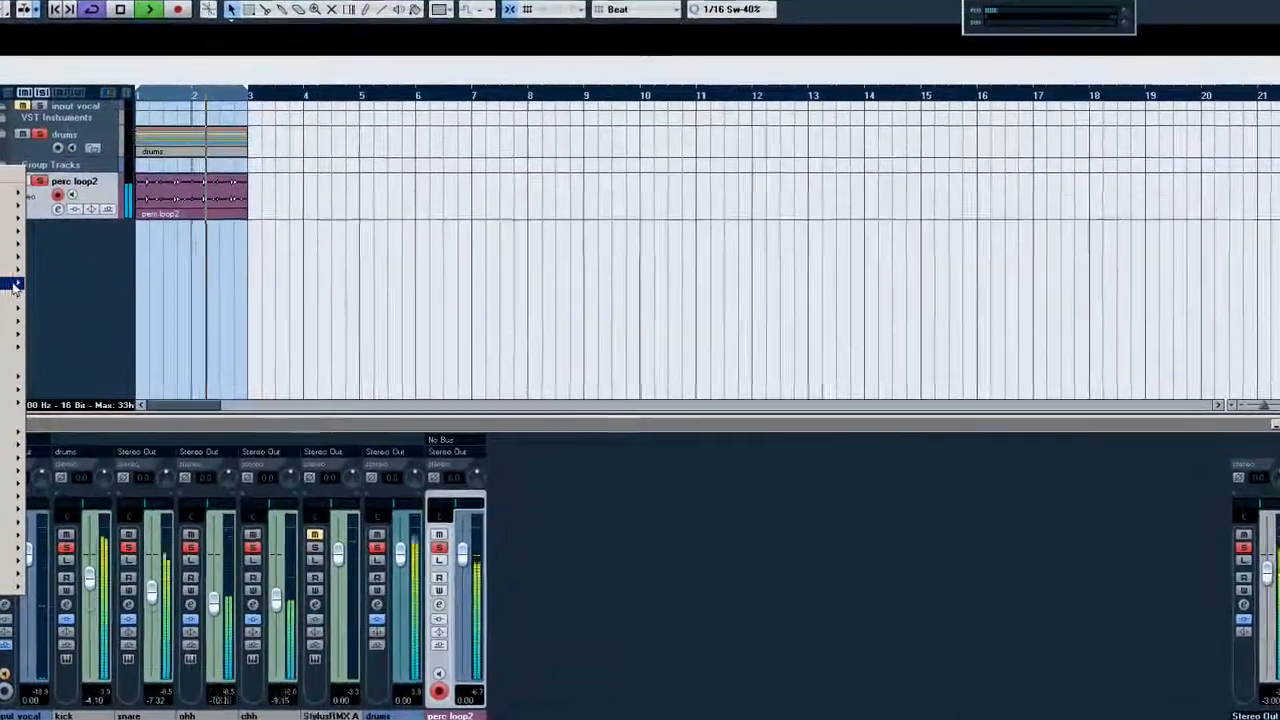
{"action": "left_click", "coordinate": [14, 286]}
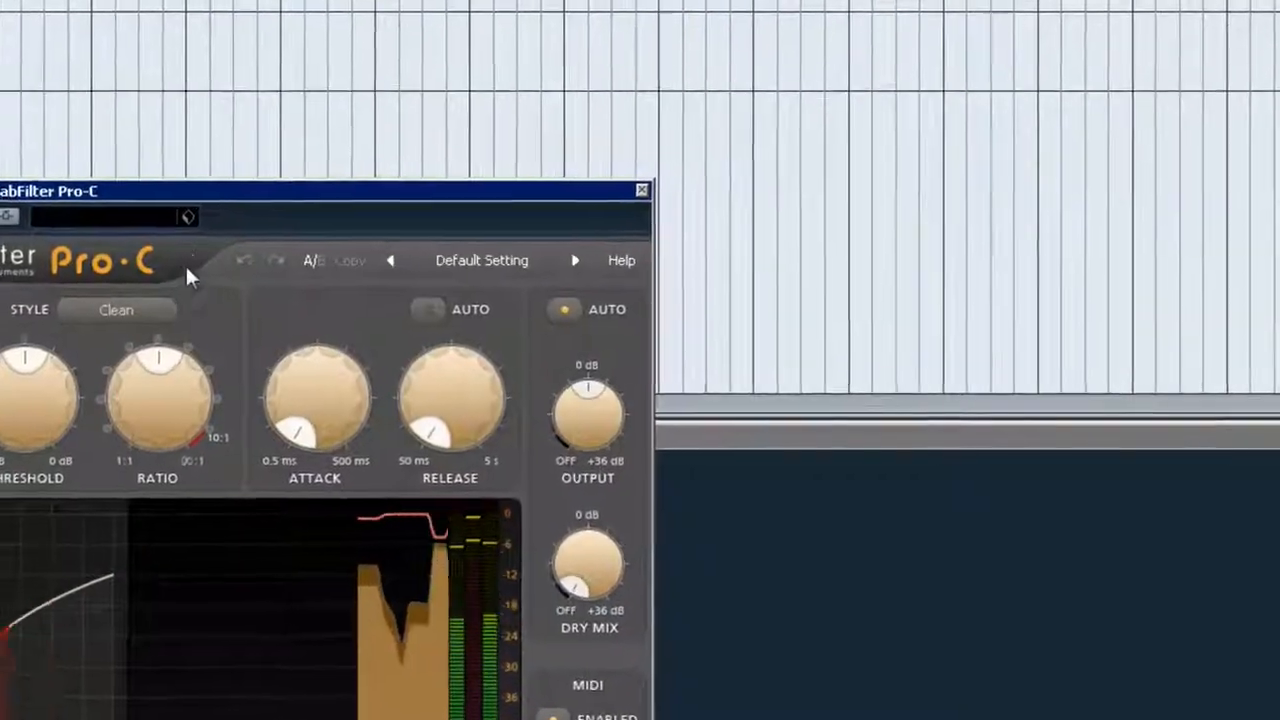
{"action": "left_click_drag", "start_coordinate": [100, 188], "coordinate": [551, 46]}
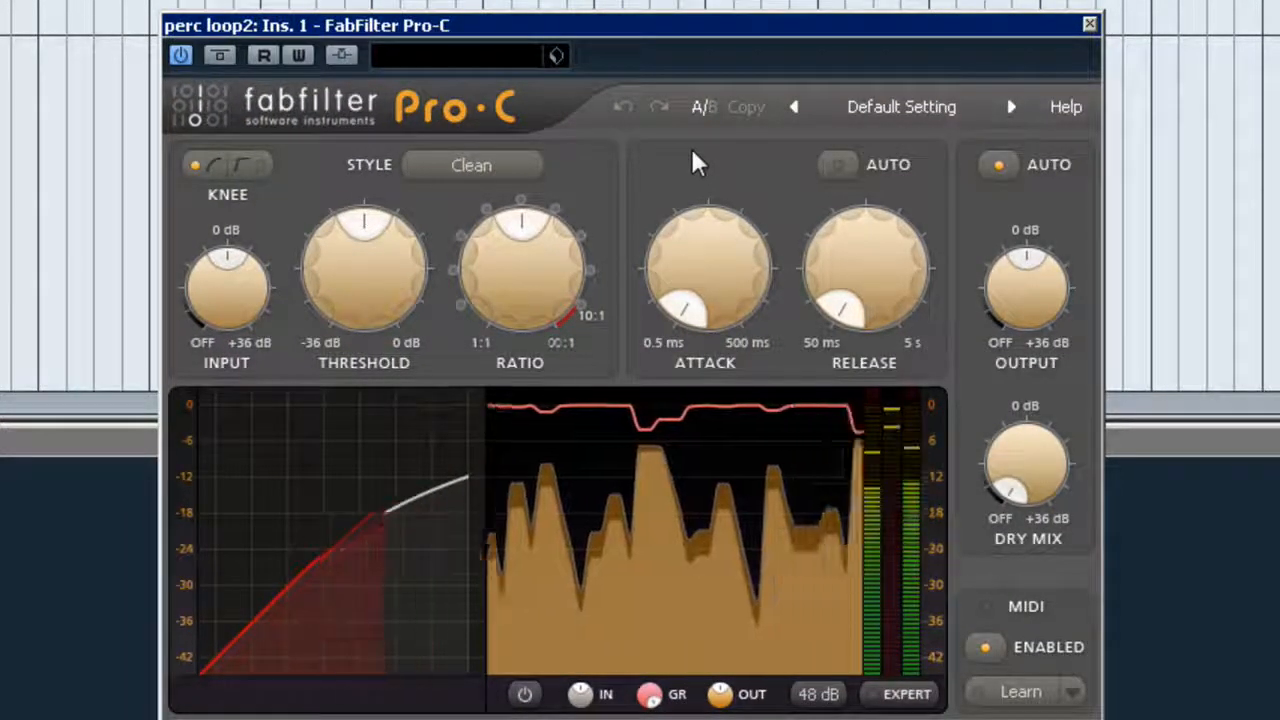
Disable Pro-C's automatic output gain, set the attack to about 134 ms and lengthen the release slightly.
{"action": "left_click", "coordinate": [1003, 165]}
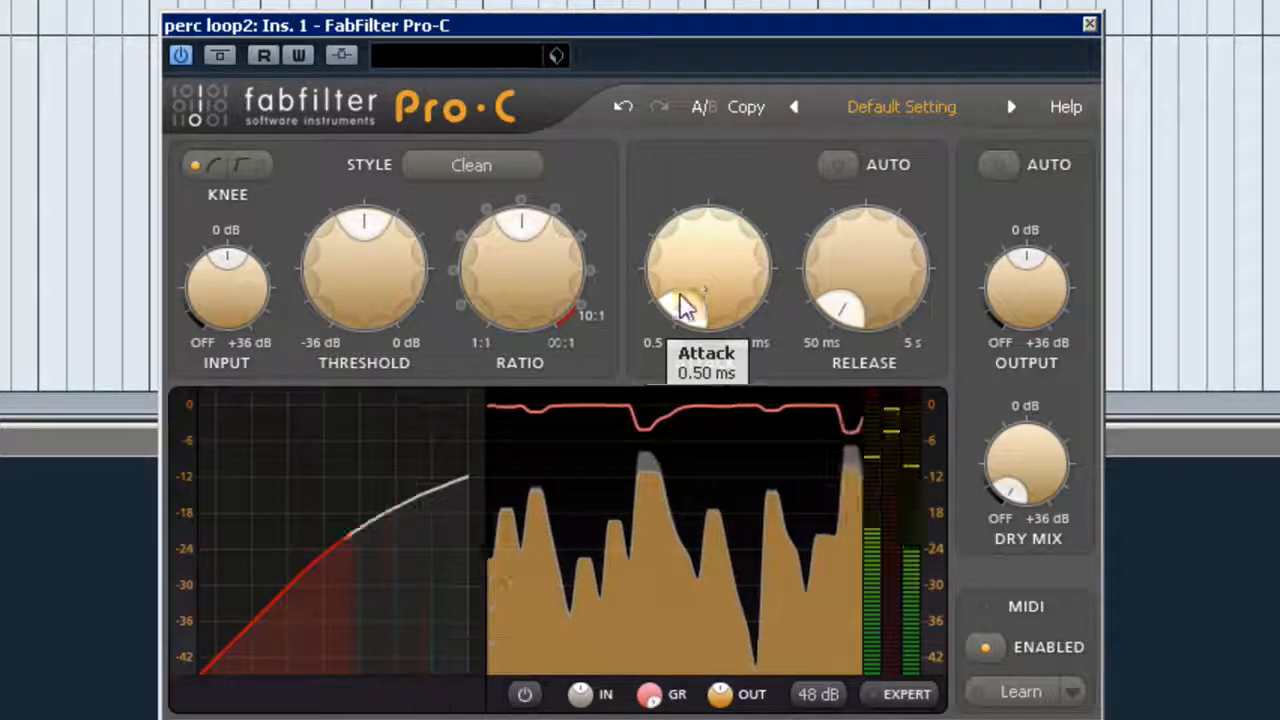
{"action": "left_click_drag", "start_coordinate": [680, 300], "coordinate": [873, 8]}
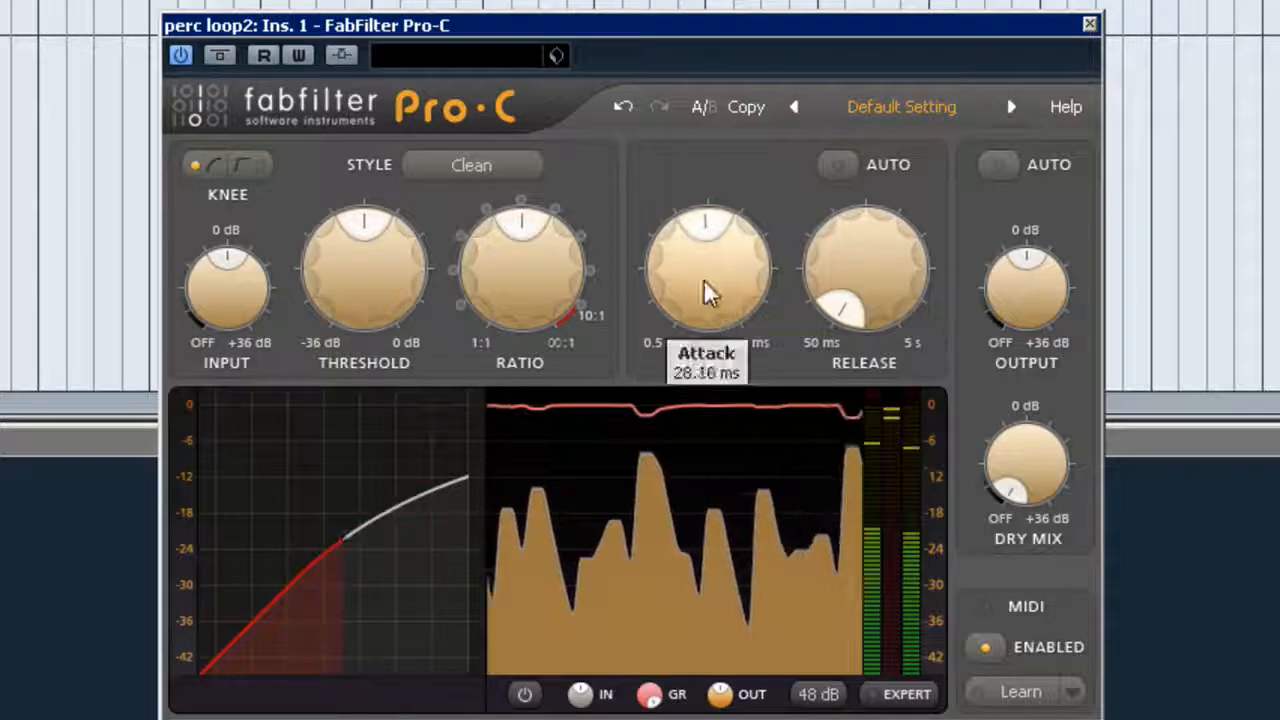
{"action": "left_click_drag", "start_coordinate": [706, 289], "coordinate": [689, 220]}
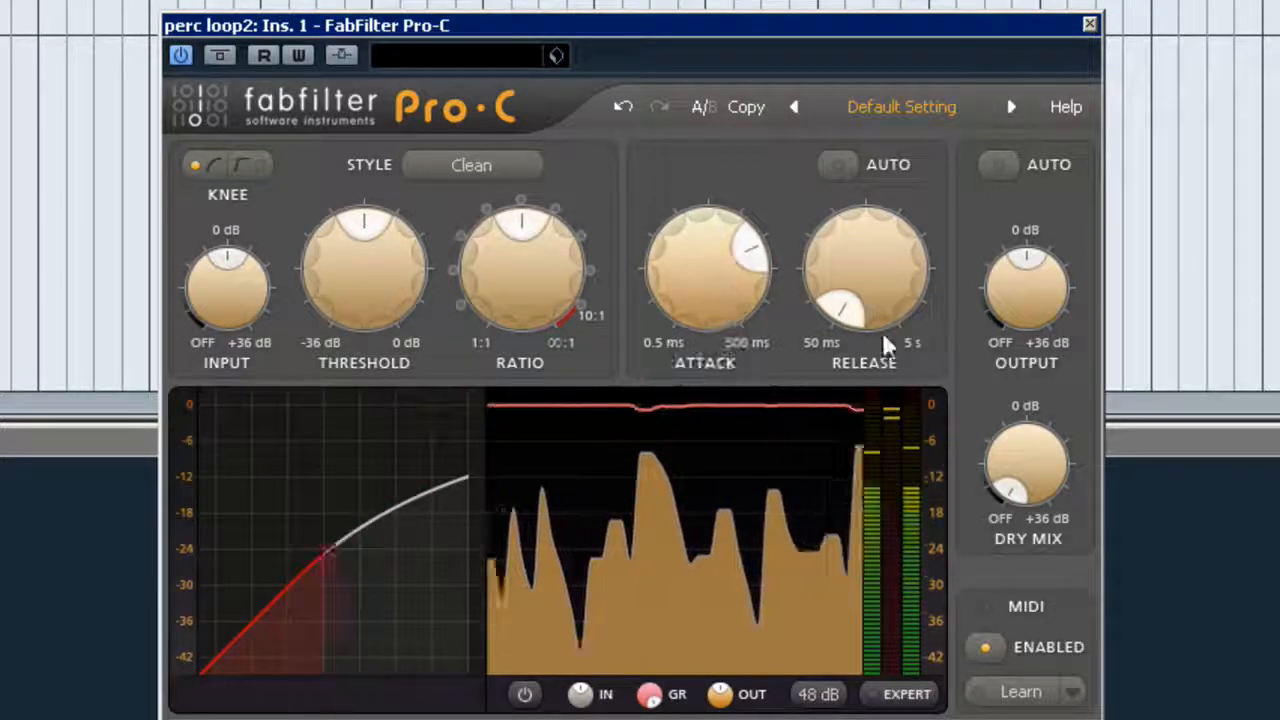
{"action": "left_click_drag", "start_coordinate": [863, 286], "coordinate": [851, 249]}
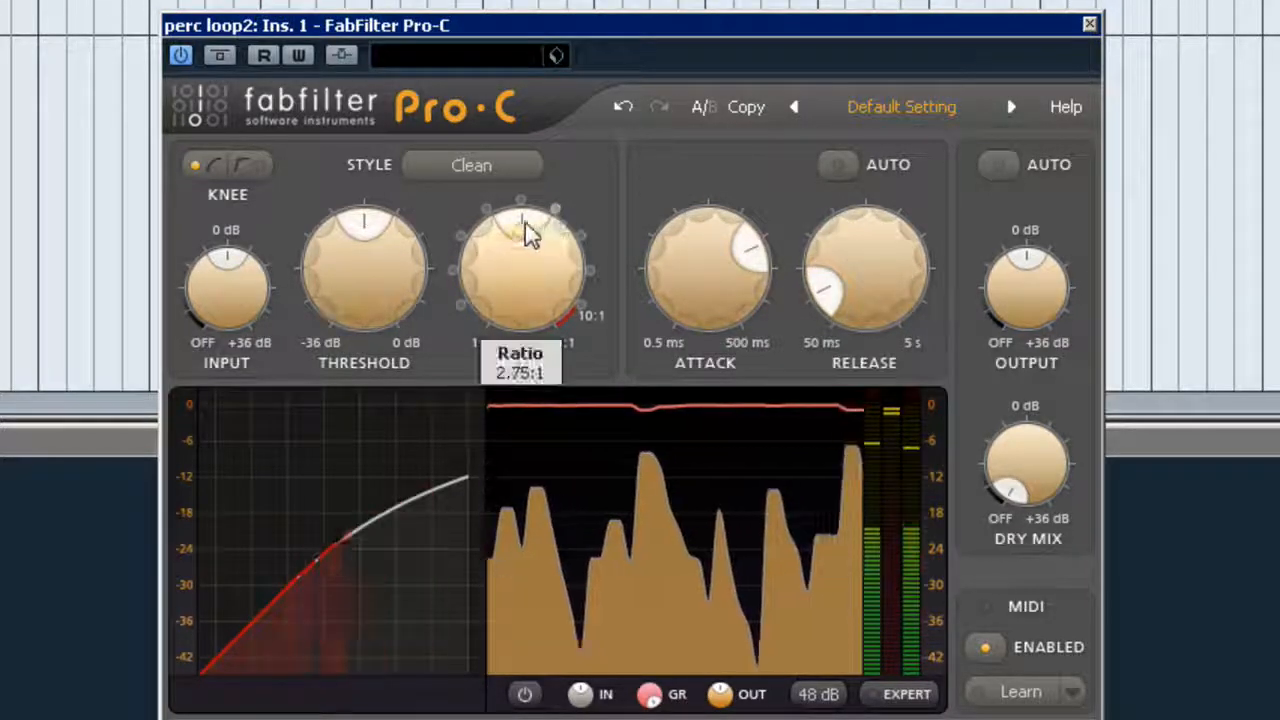
Lower the compressor's threshold strongly, raise the ratio to 6:1 and lengthen the attack slightly.
{"action": "left_click_drag", "start_coordinate": [523, 222], "coordinate": [551, 222]}
{"action": "left_click_drag", "start_coordinate": [418, 233], "coordinate": [286, 277]}
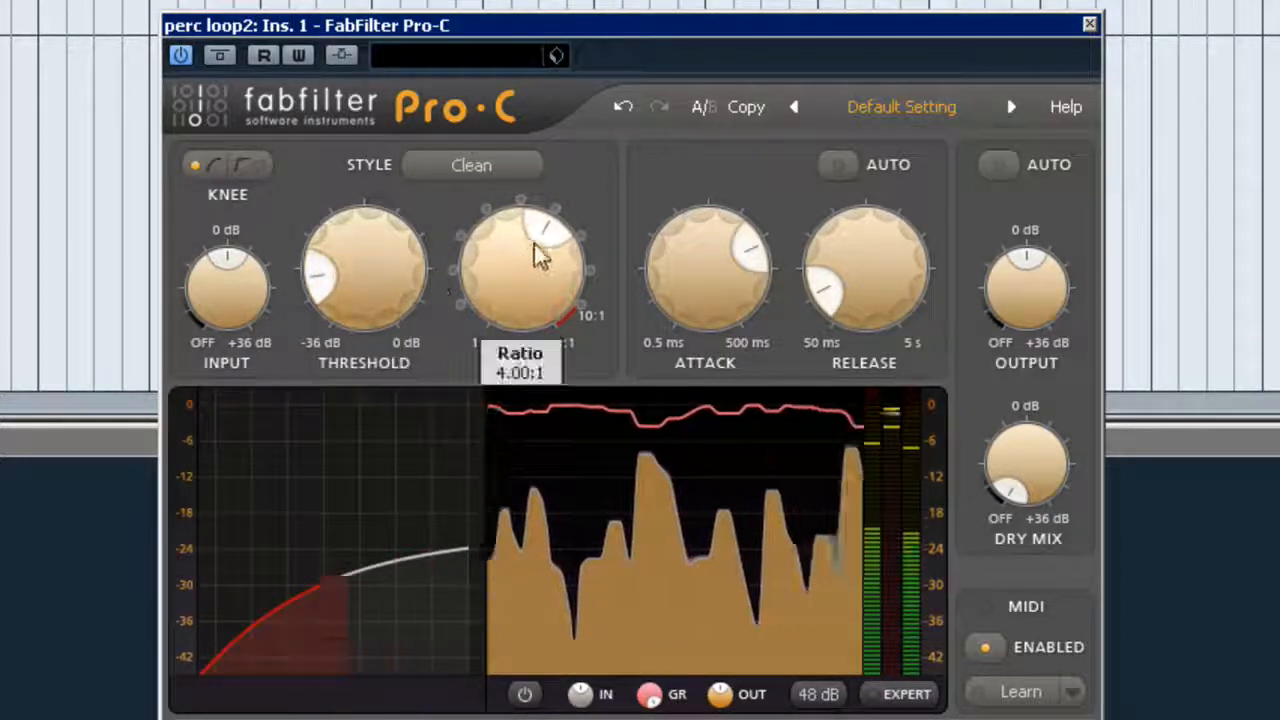
{"action": "left_click_drag", "start_coordinate": [534, 251], "coordinate": [585, 250]}
{"action": "mouse_move", "coordinate": [763, 267]}
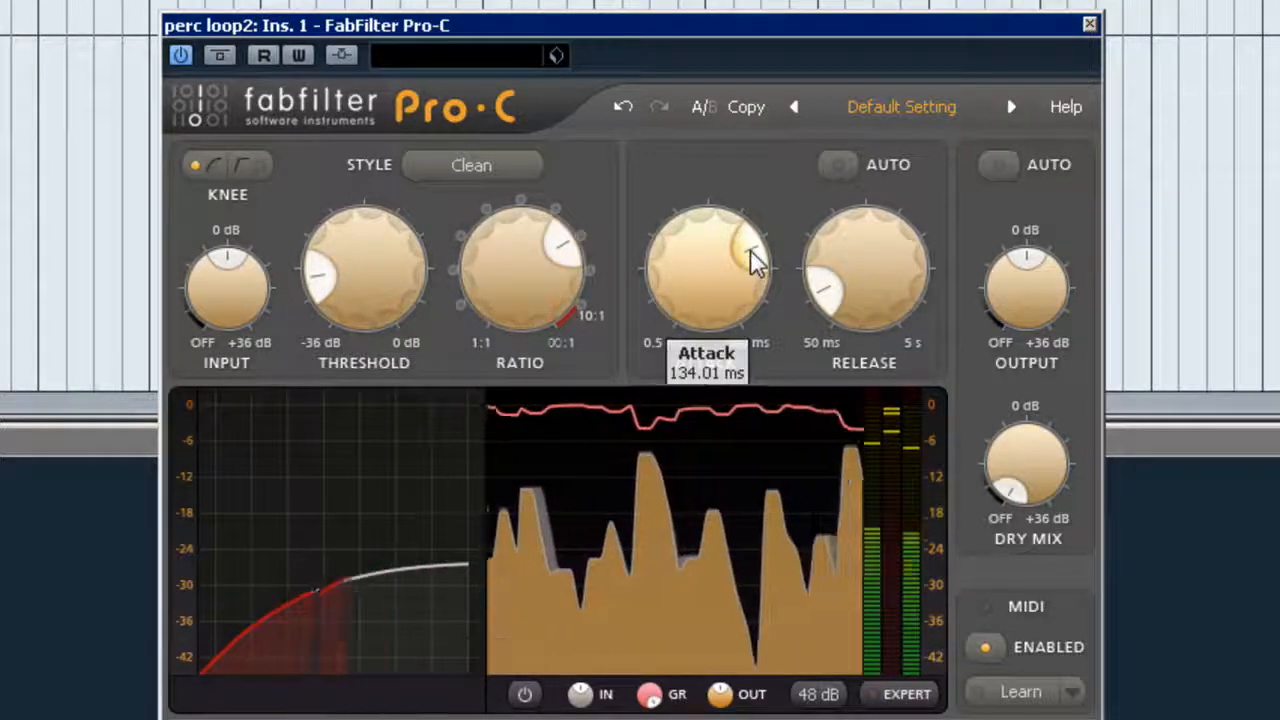
{"action": "left_click_drag", "start_coordinate": [755, 260], "coordinate": [811, 257]}
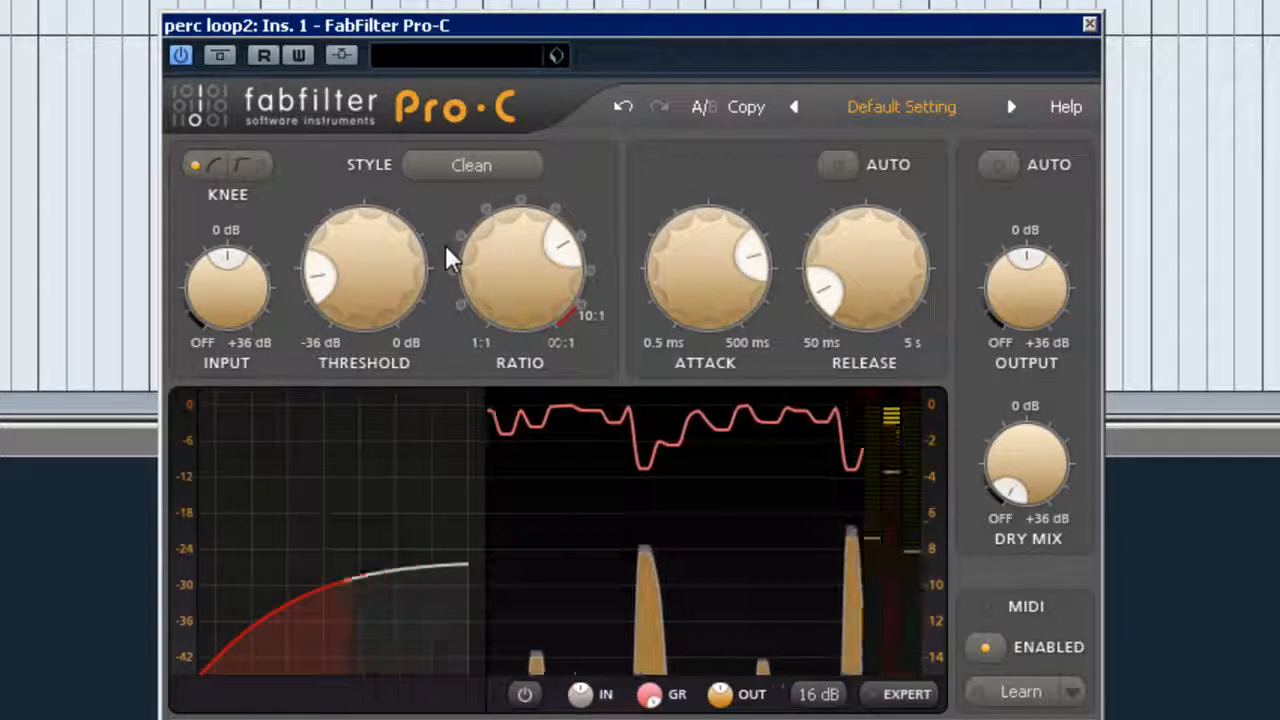
Switch the compressor to a hard knee, set the threshold to about -31.2 dB and fine-tune the ratio.
{"action": "left_click_drag", "start_coordinate": [334, 286], "coordinate": [323, 283]}
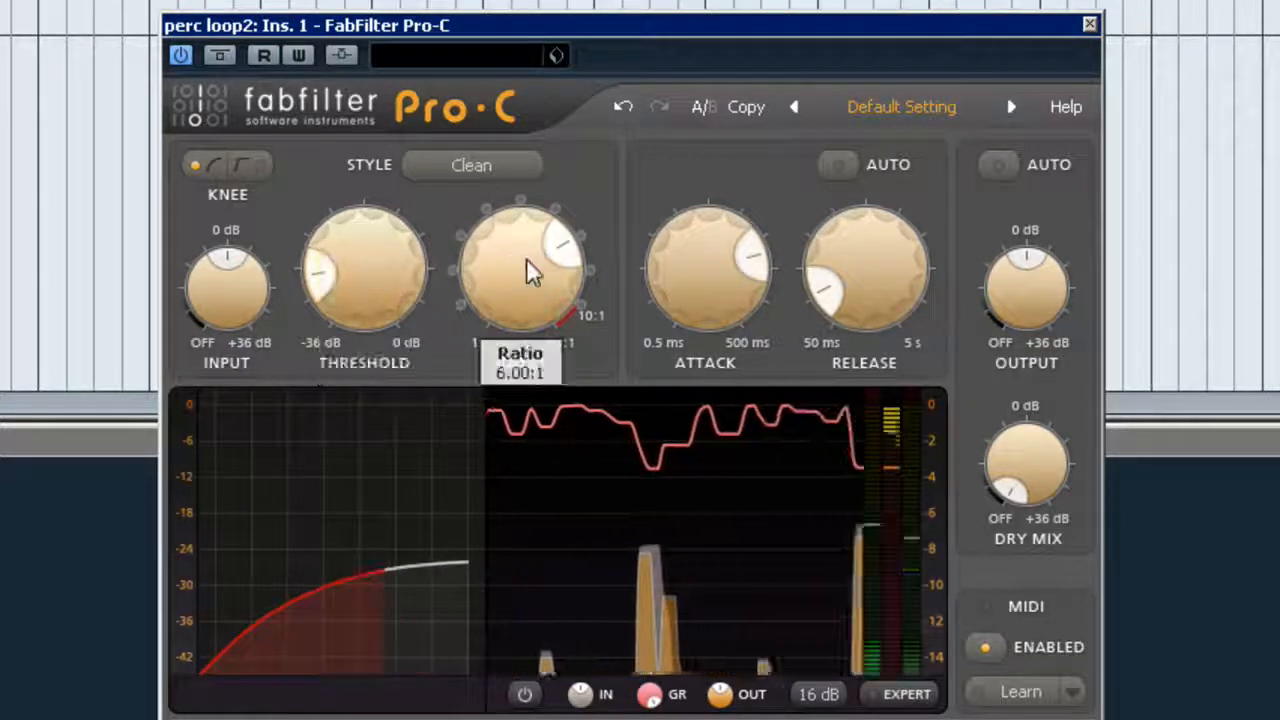
{"action": "left_click_drag", "start_coordinate": [530, 272], "coordinate": [566, 257]}
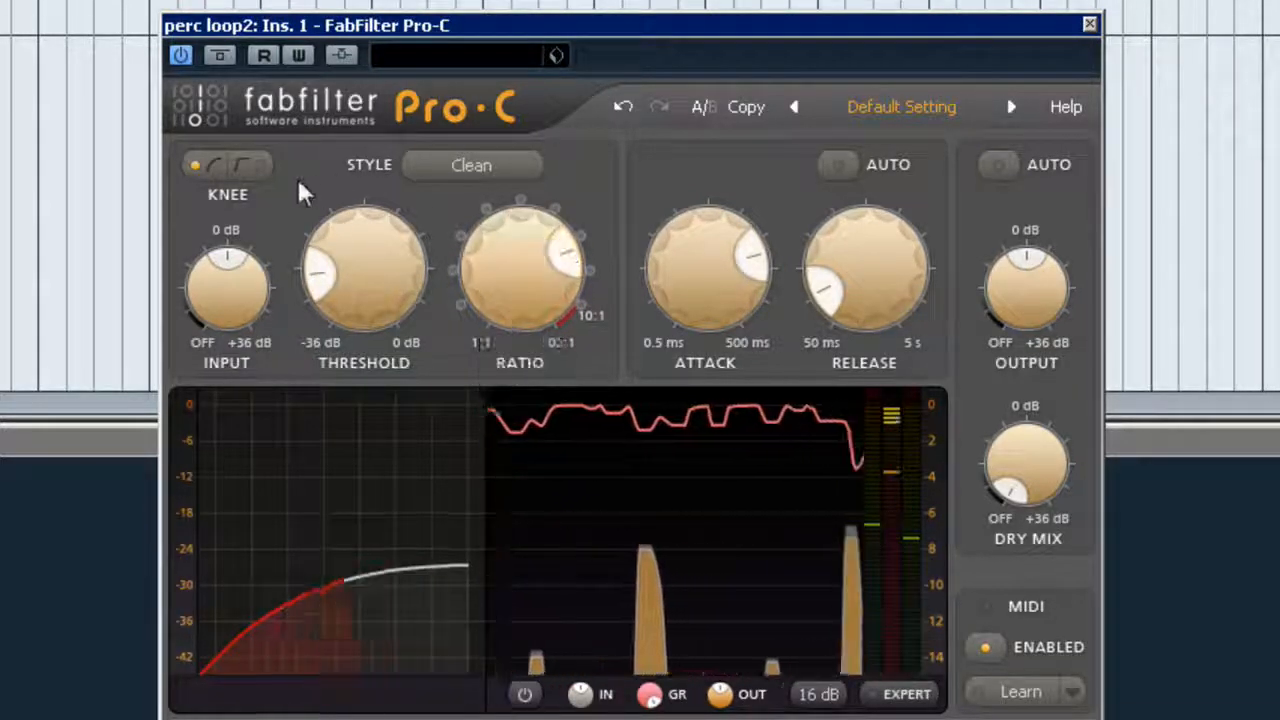
{"action": "left_click", "coordinate": [259, 168]}
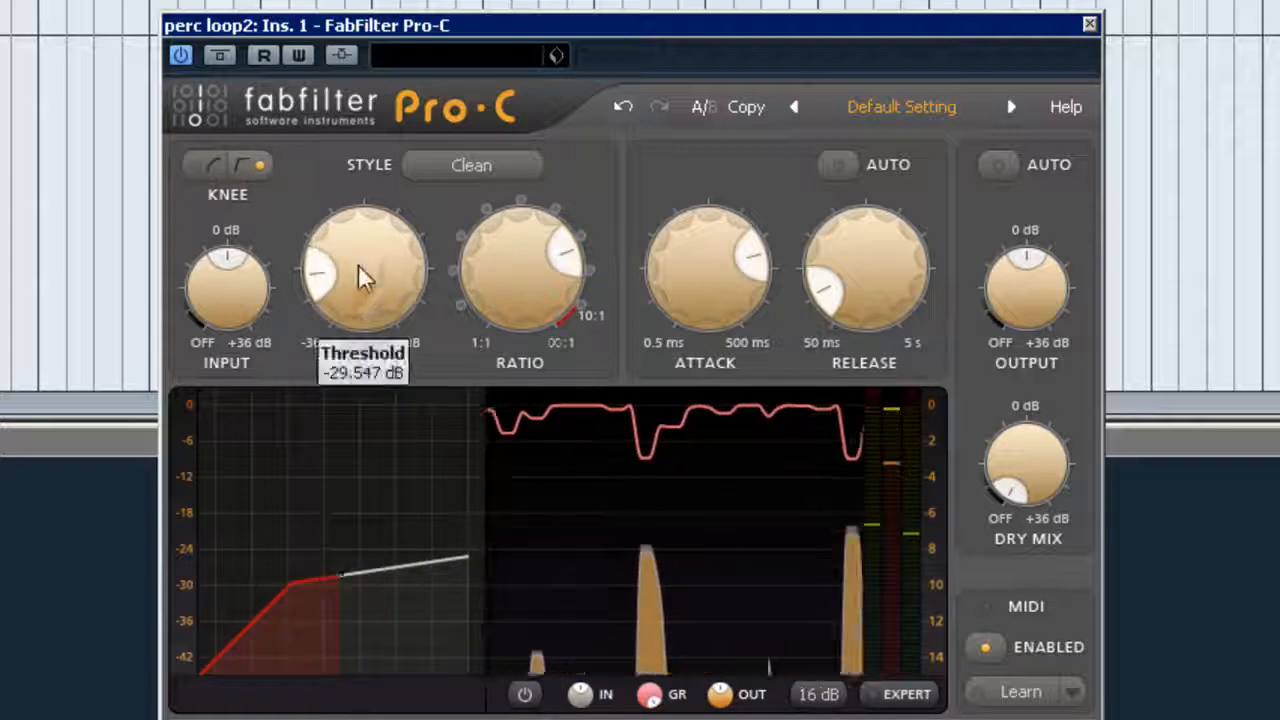
{"action": "left_click_drag", "start_coordinate": [337, 291], "coordinate": [338, 310]}
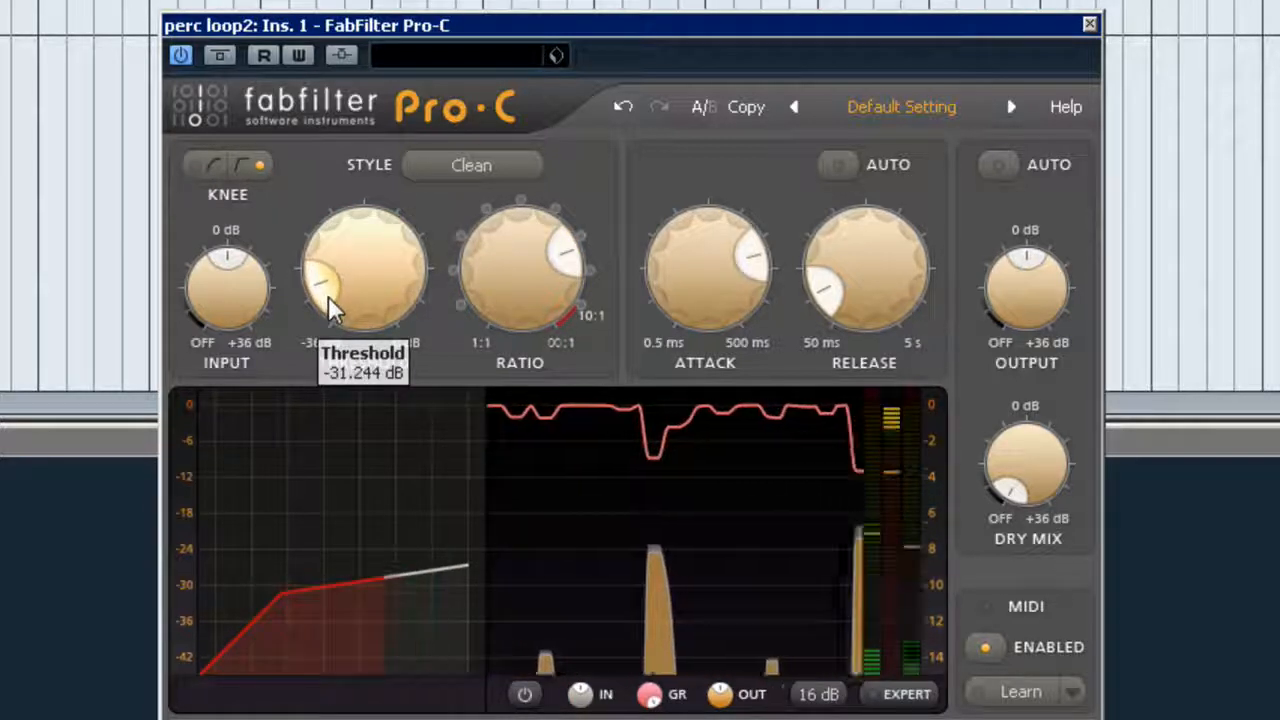
{"action": "left_click_drag", "start_coordinate": [586, 277], "coordinate": [617, 262]}
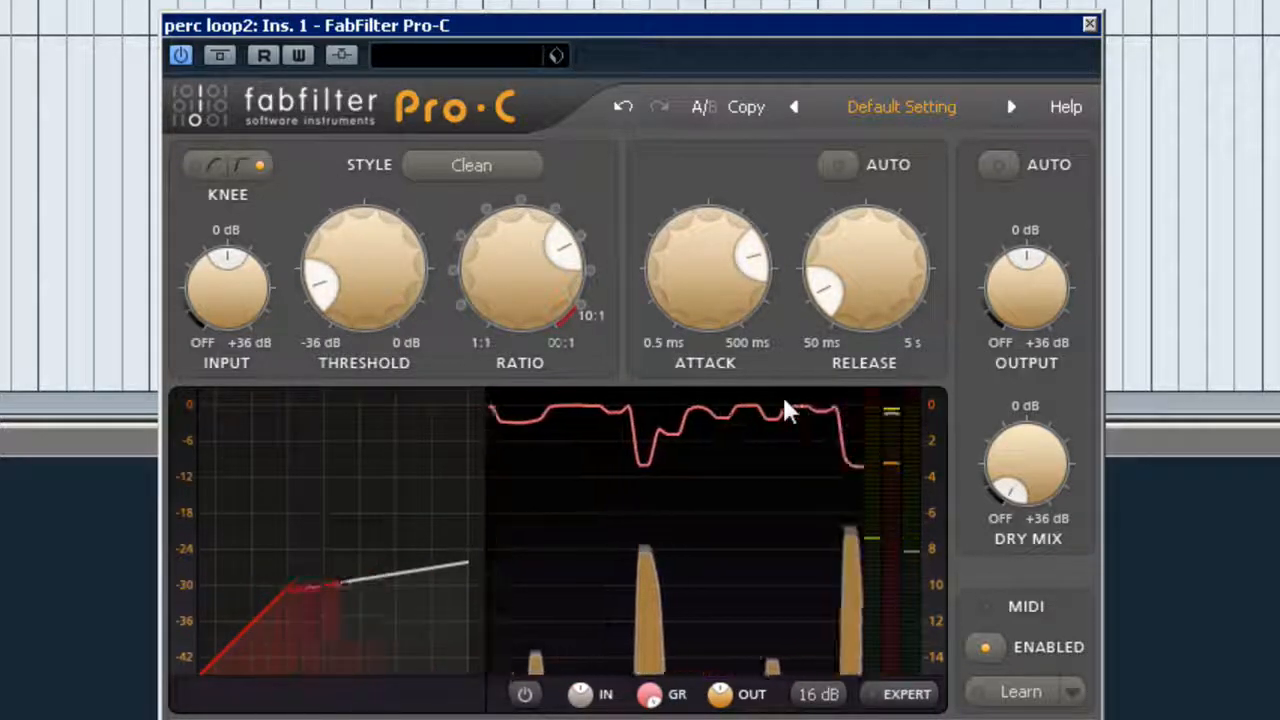
Try a very long release near 5 s, shorten it to a moderate setting and compare the sound against bypass.
{"action": "left_click_drag", "start_coordinate": [826, 306], "coordinate": [903, 490]}
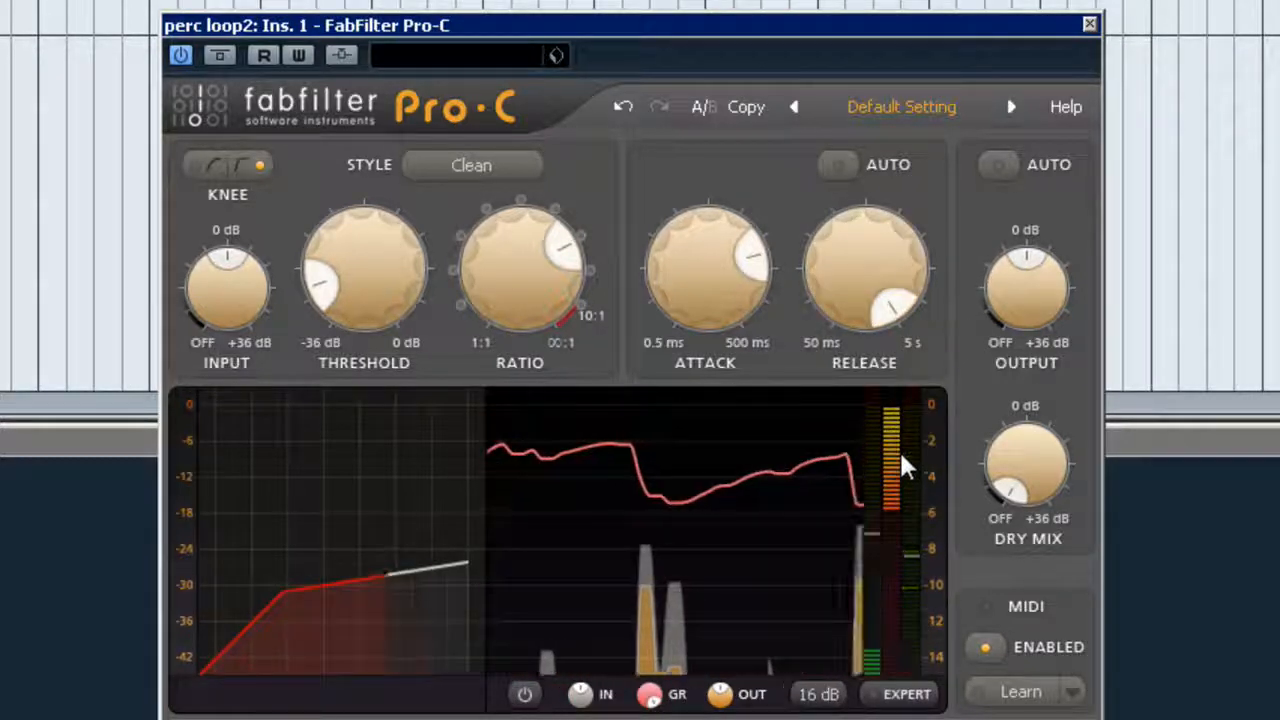
{"action": "left_click_drag", "start_coordinate": [897, 318], "coordinate": [795, 256]}
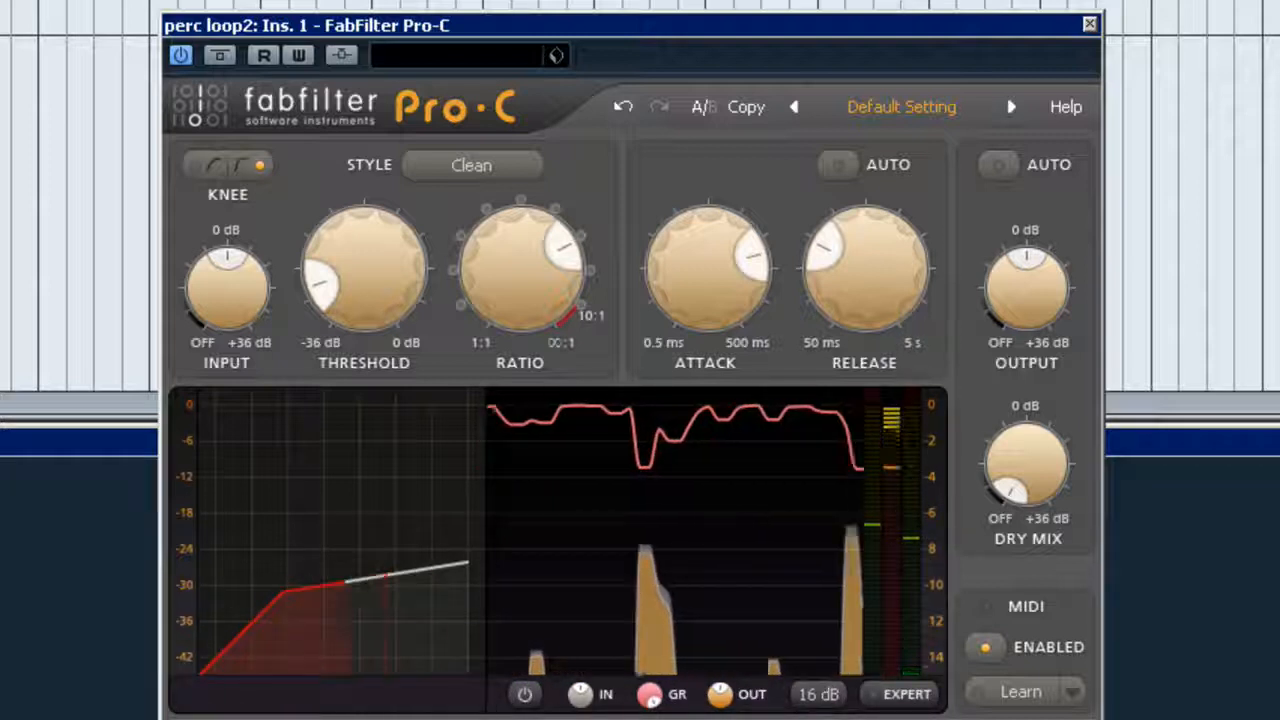
{"action": "left_click", "coordinate": [220, 55]}
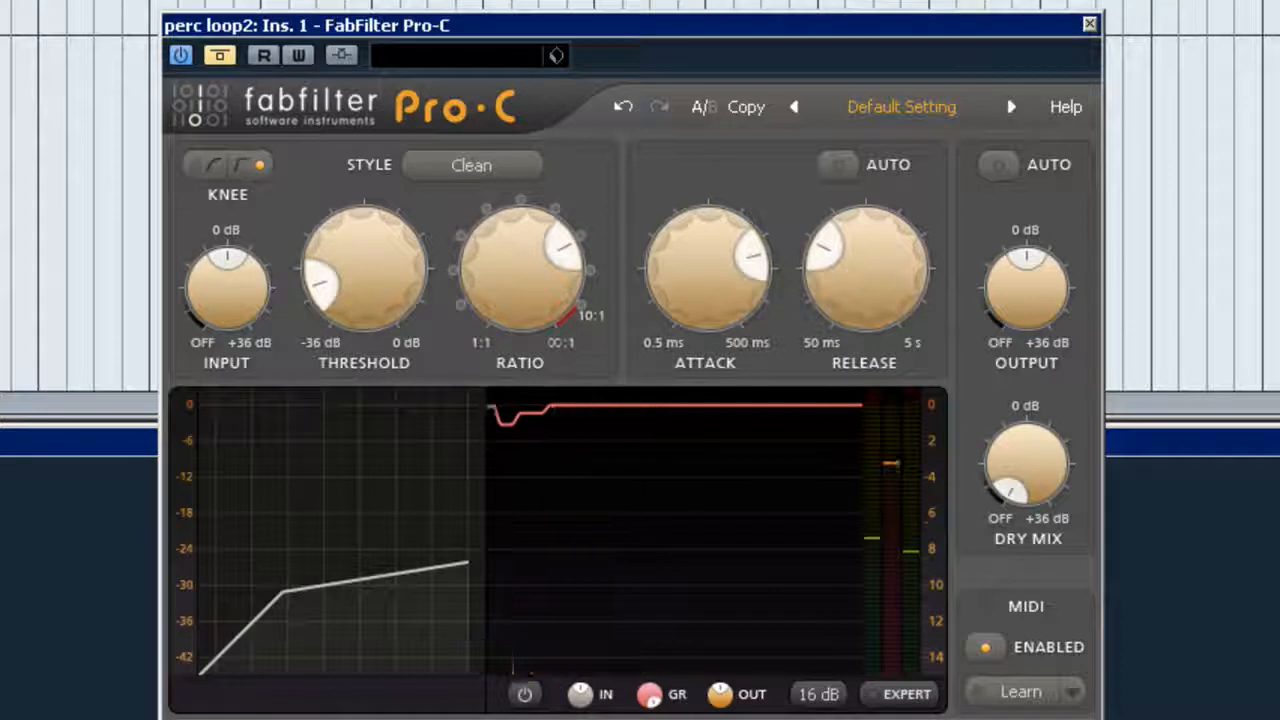
{"action": "left_click", "coordinate": [220, 55]}
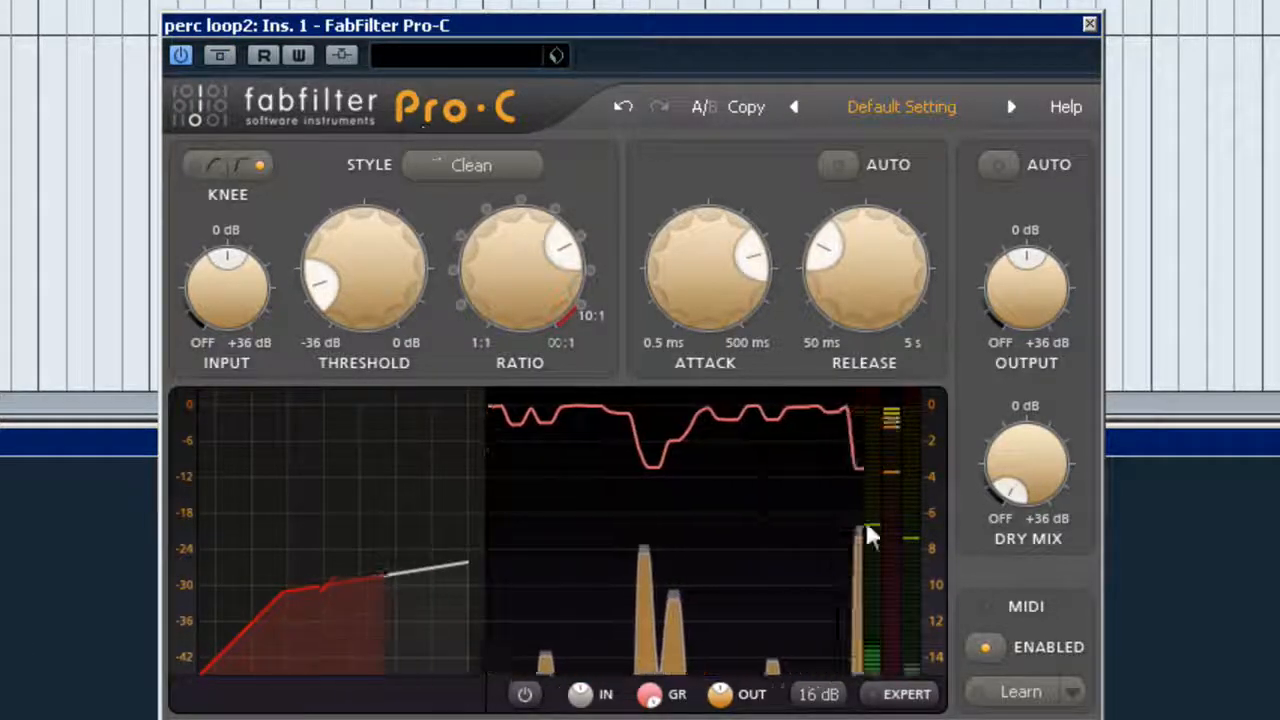
Raise Pro-C's output level to about +3.5 dB, trim it back slightly and compare the loudness against bypass.
{"action": "left_click_drag", "start_coordinate": [1015, 313], "coordinate": [1014, 267]}
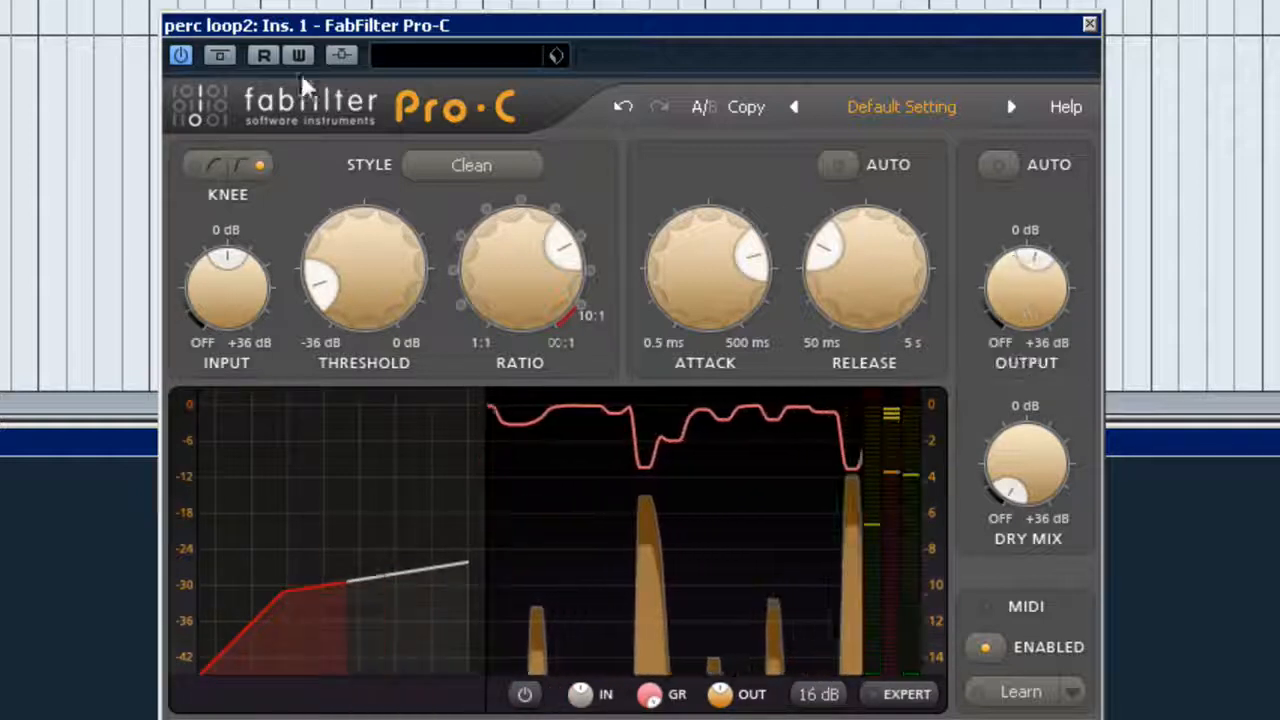
{"action": "left_click", "coordinate": [220, 55]}
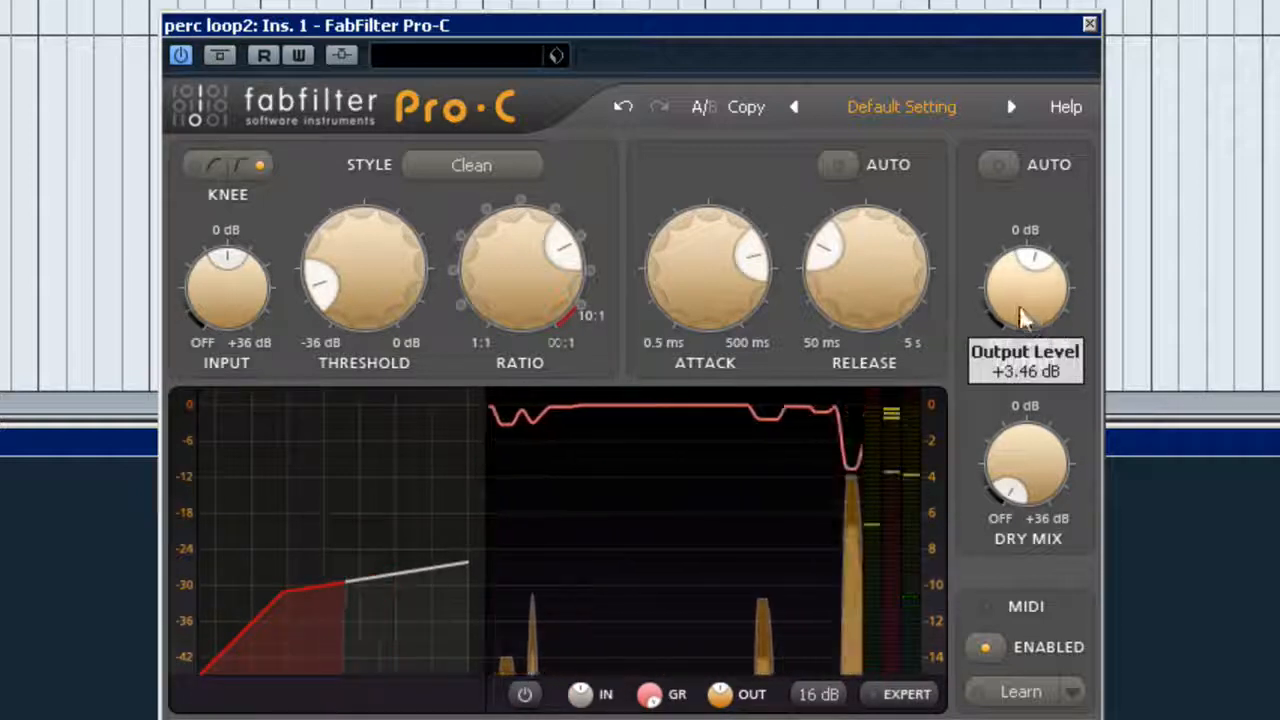
{"action": "left_click_drag", "start_coordinate": [1006, 272], "coordinate": [1006, 280]}
{"action": "left_click", "coordinate": [229, 59]}
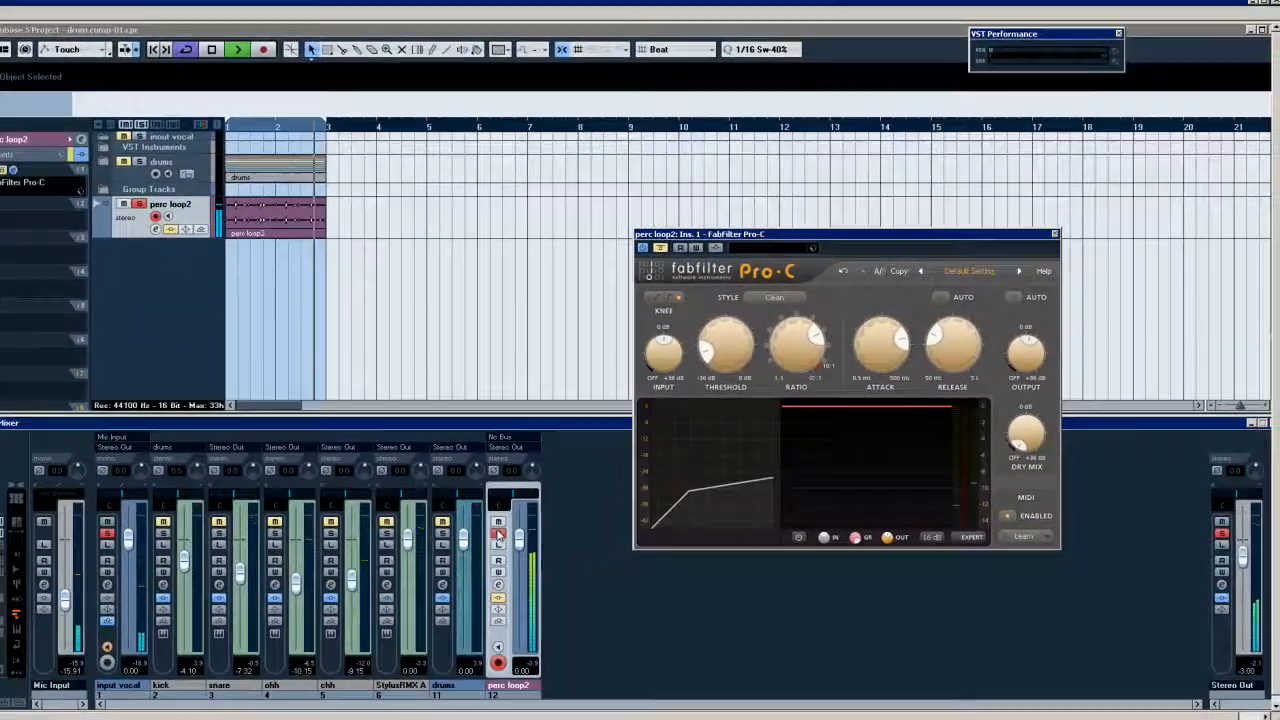
Clear all solo and mute states to hear the full mix and reactivate the bypassed Pro-C on perc loop2.
{"action": "left_click", "coordinate": [498, 535]}
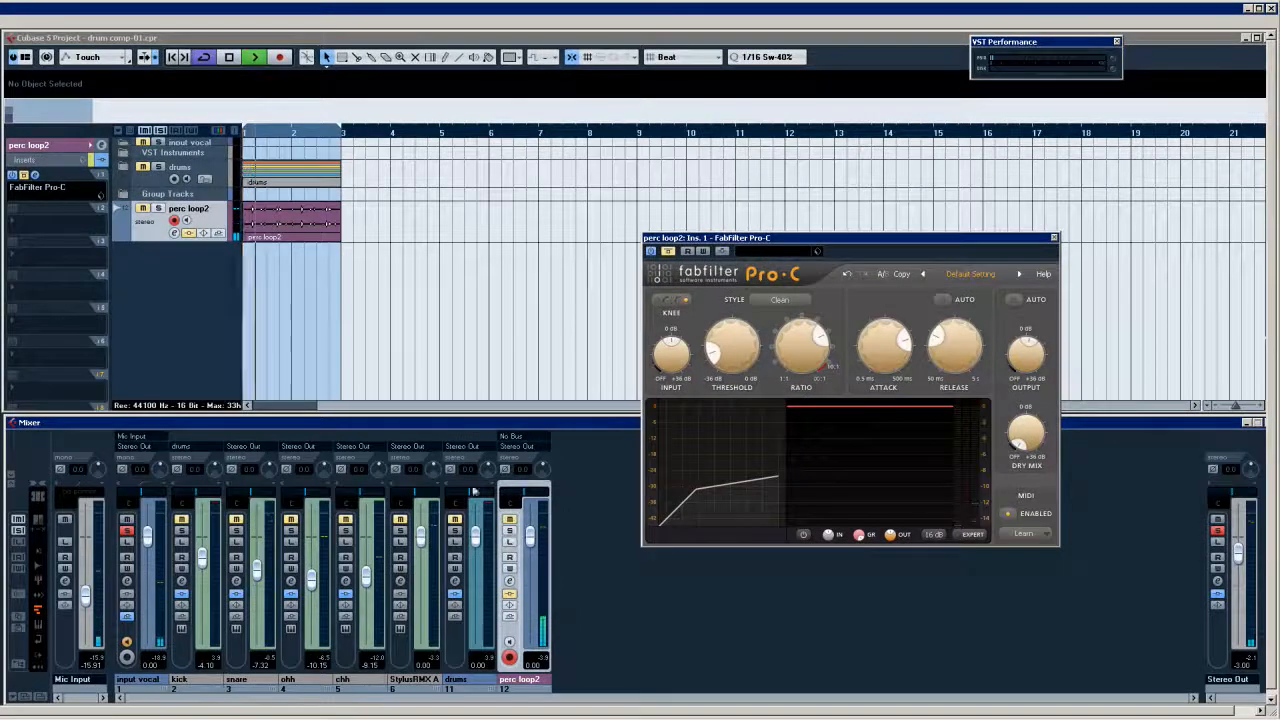
{"action": "left_click", "coordinate": [147, 132]}
{"action": "left_click", "coordinate": [160, 131]}
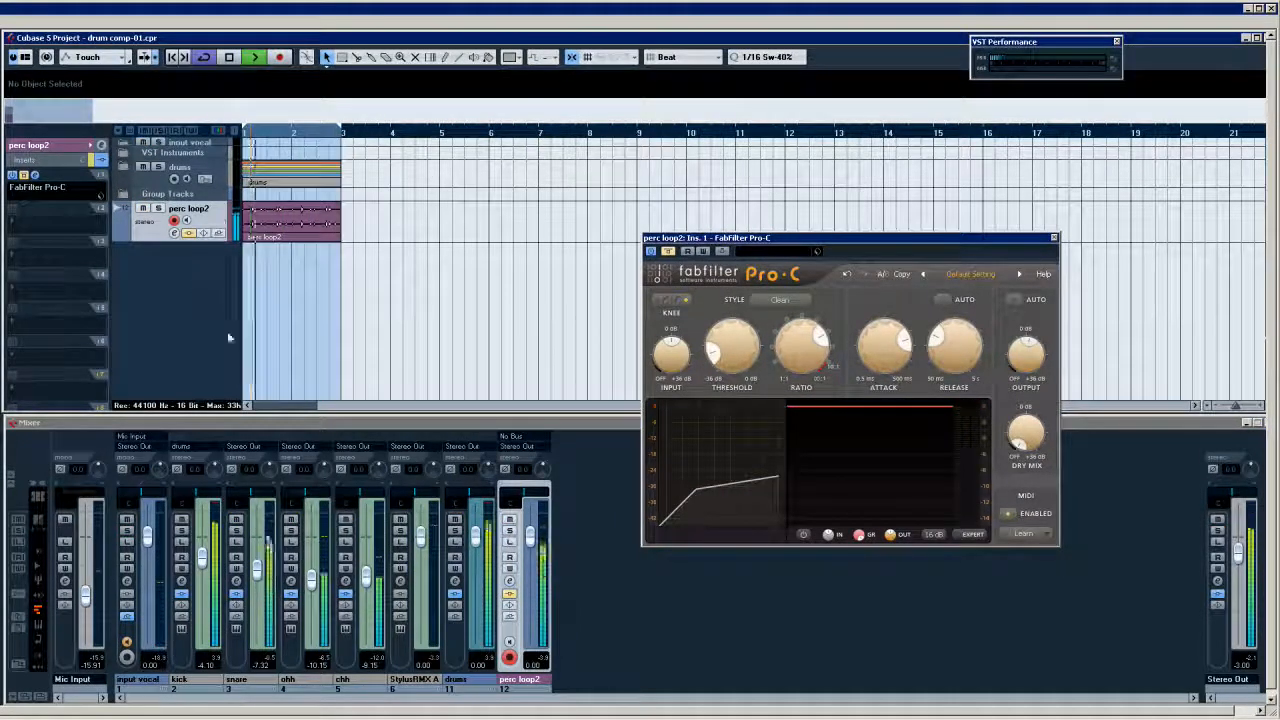
{"action": "left_click", "coordinate": [510, 594]}
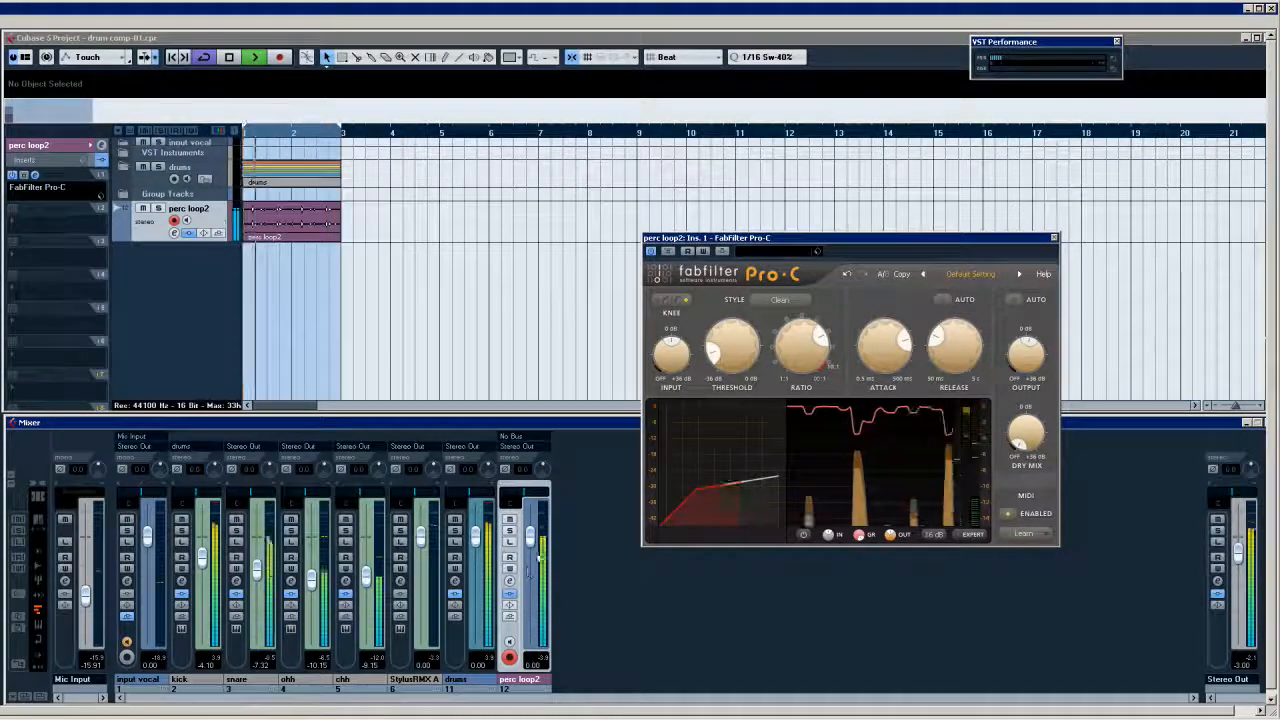
Audition the mix with the perc loop2 fader pulled down, restore it to 0.00 and bypass Pro-C for comparison.
{"action": "left_click_drag", "start_coordinate": [531, 540], "coordinate": [536, 646]}
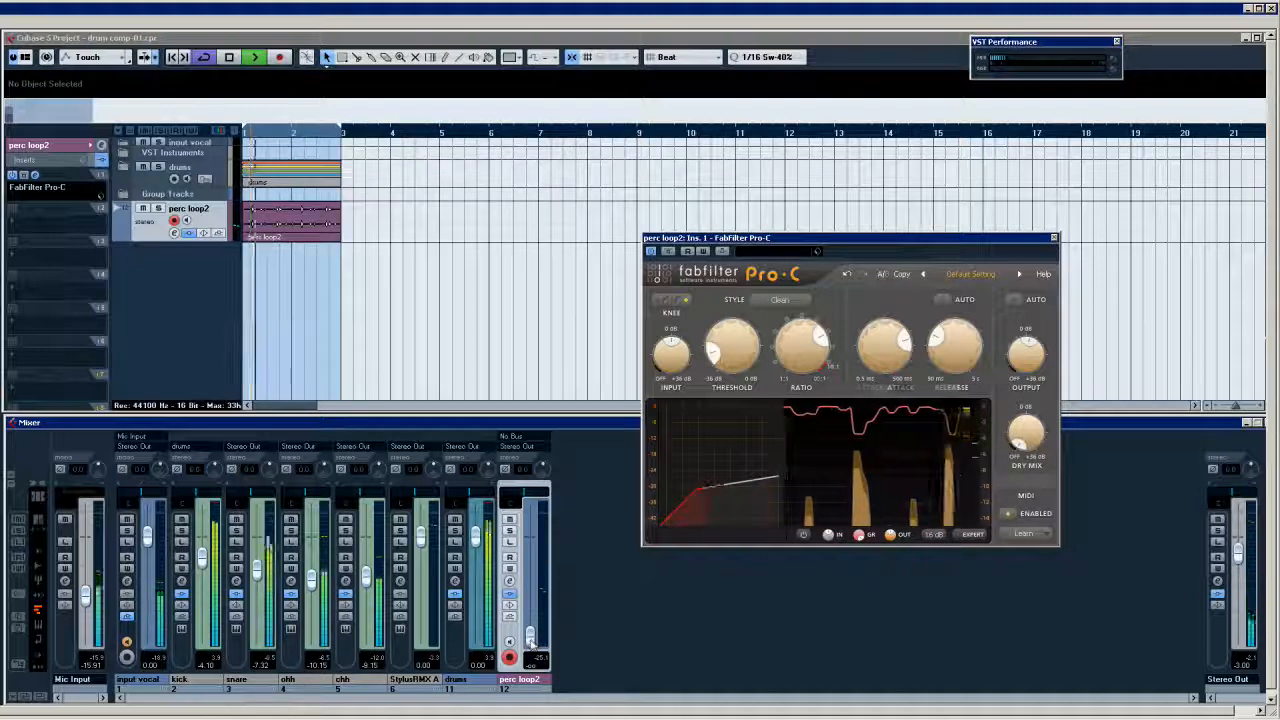
{"action": "left_click_drag", "start_coordinate": [531, 645], "coordinate": [537, 545]}
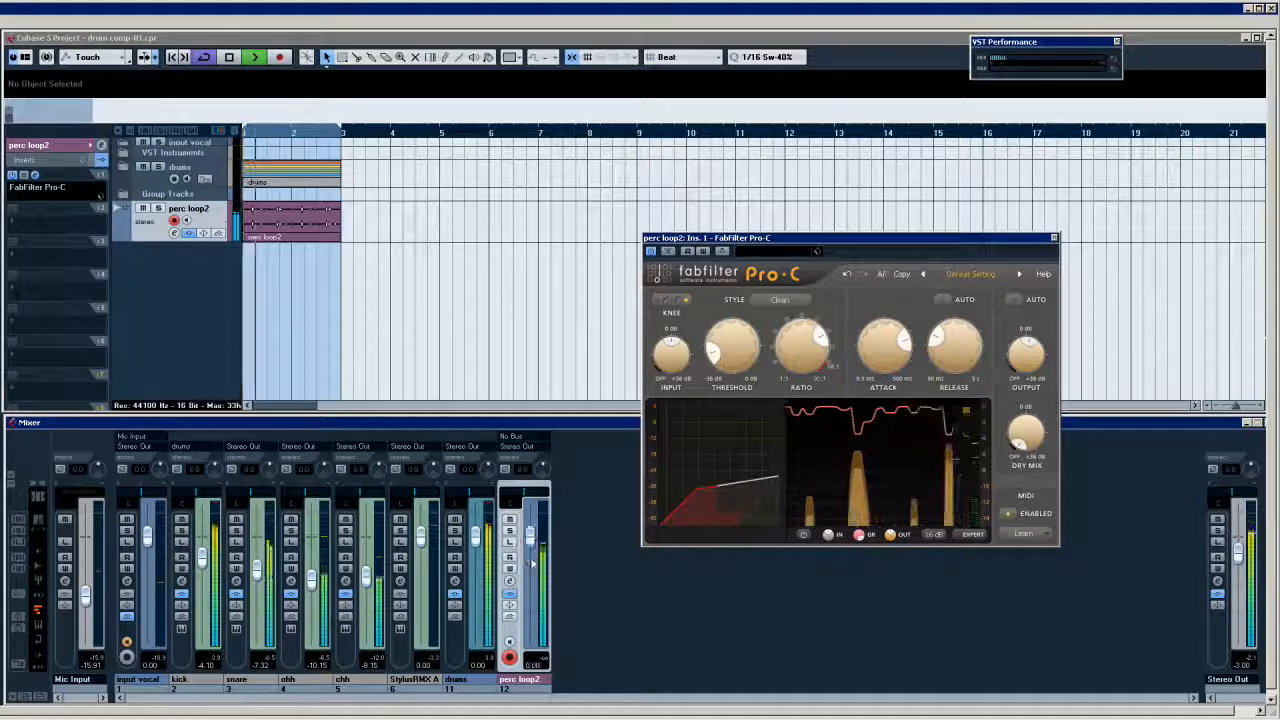
{"action": "left_click", "coordinate": [669, 253]}
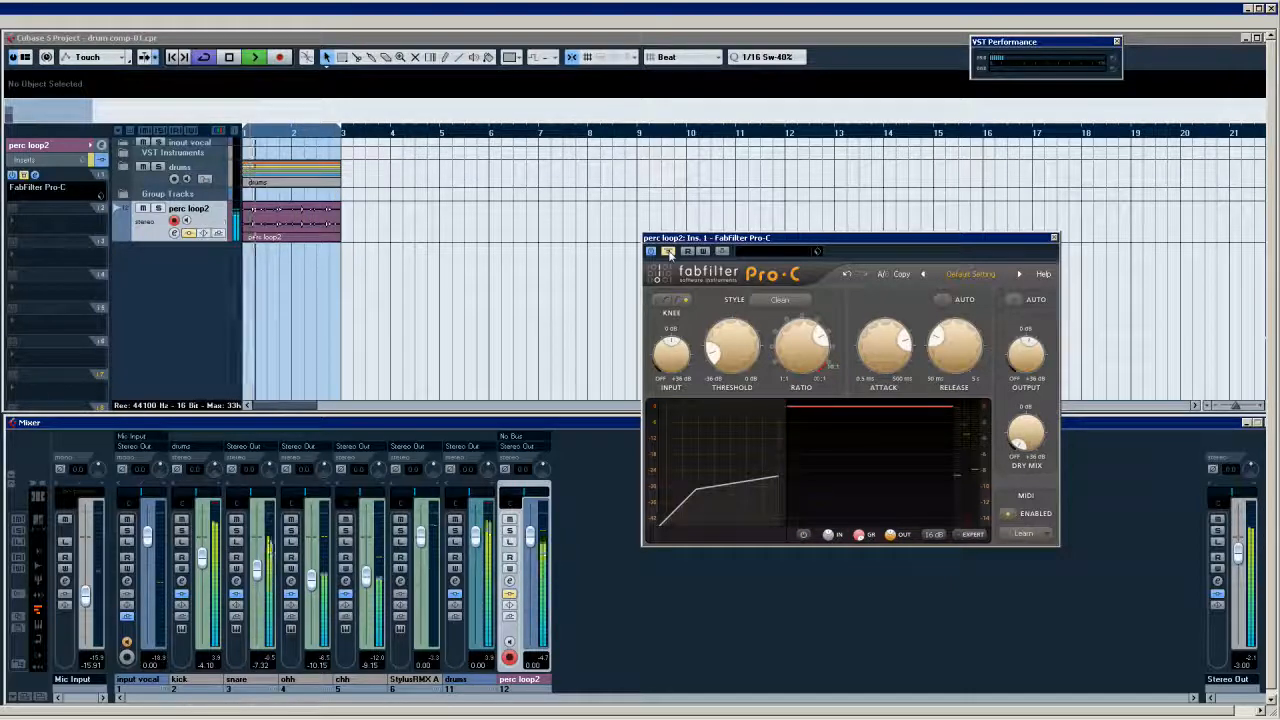
Reactivate Pro-C on perc loop2, lower that track's fader to about -1.76, and stop playback with the compressor window closed.
{"action": "left_click", "coordinate": [669, 252]}
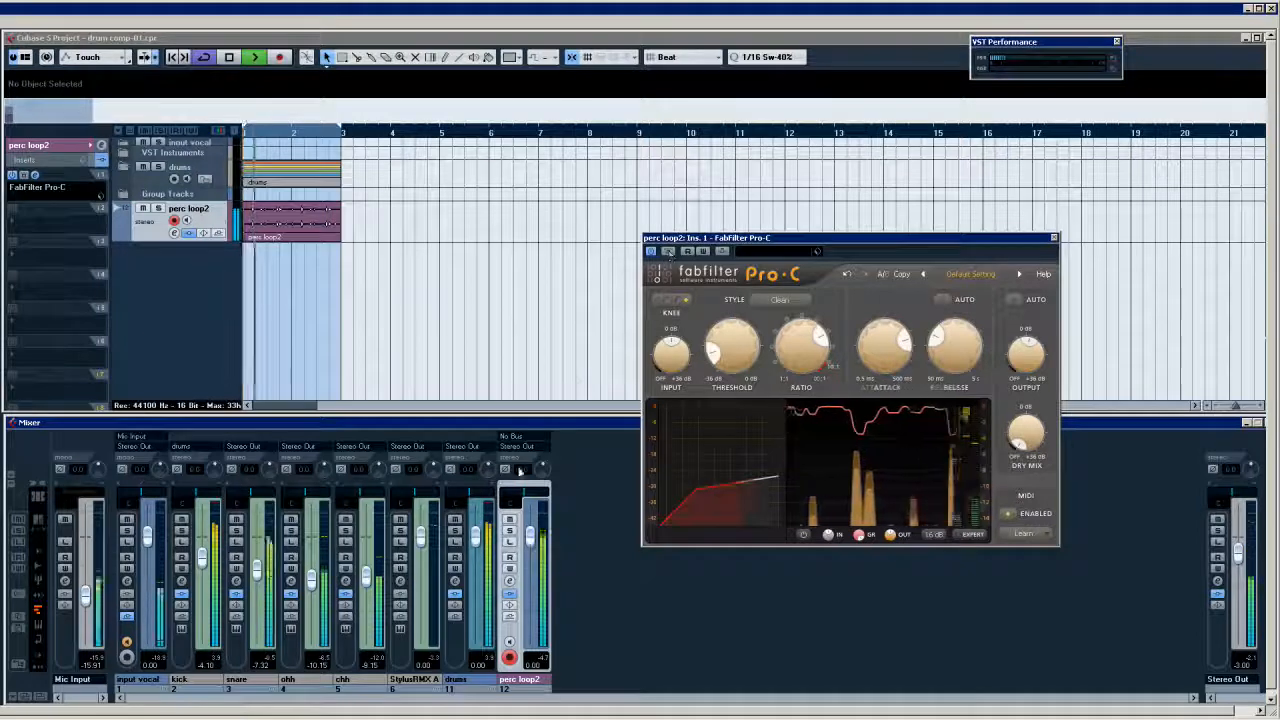
{"action": "left_click_drag", "start_coordinate": [533, 546], "coordinate": [533, 558]}
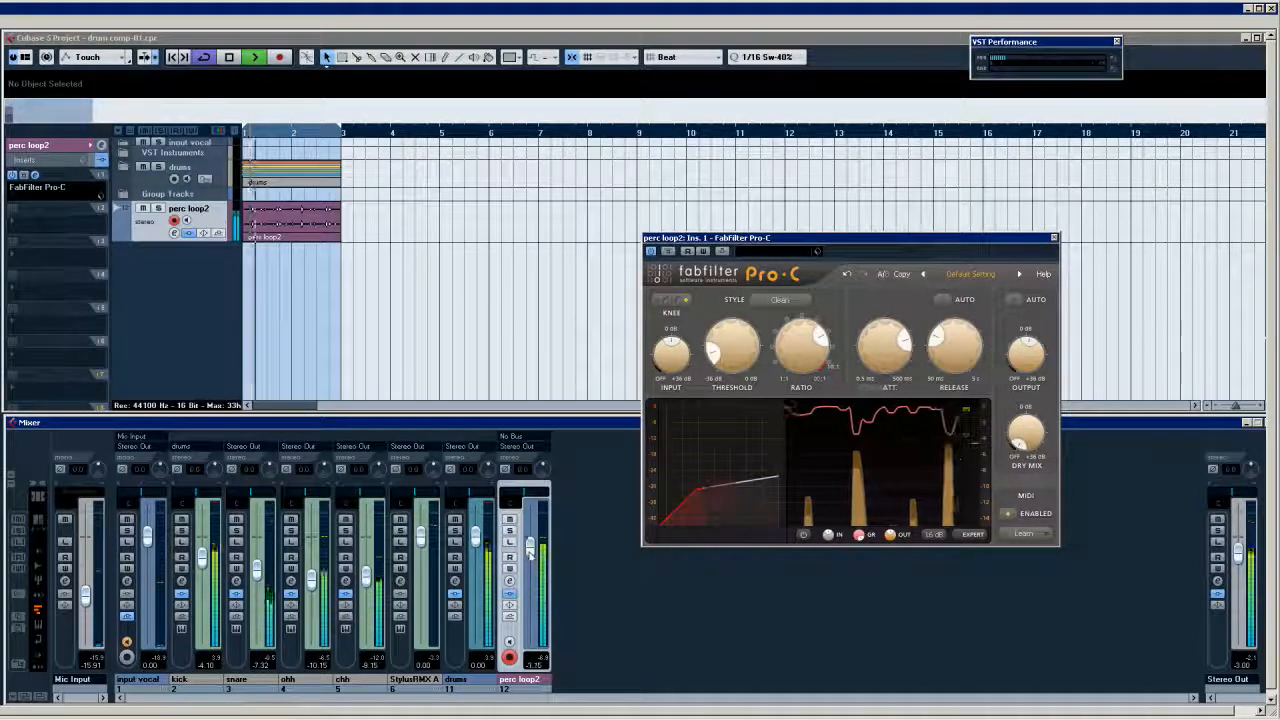
{"action": "key", "text": "space"}
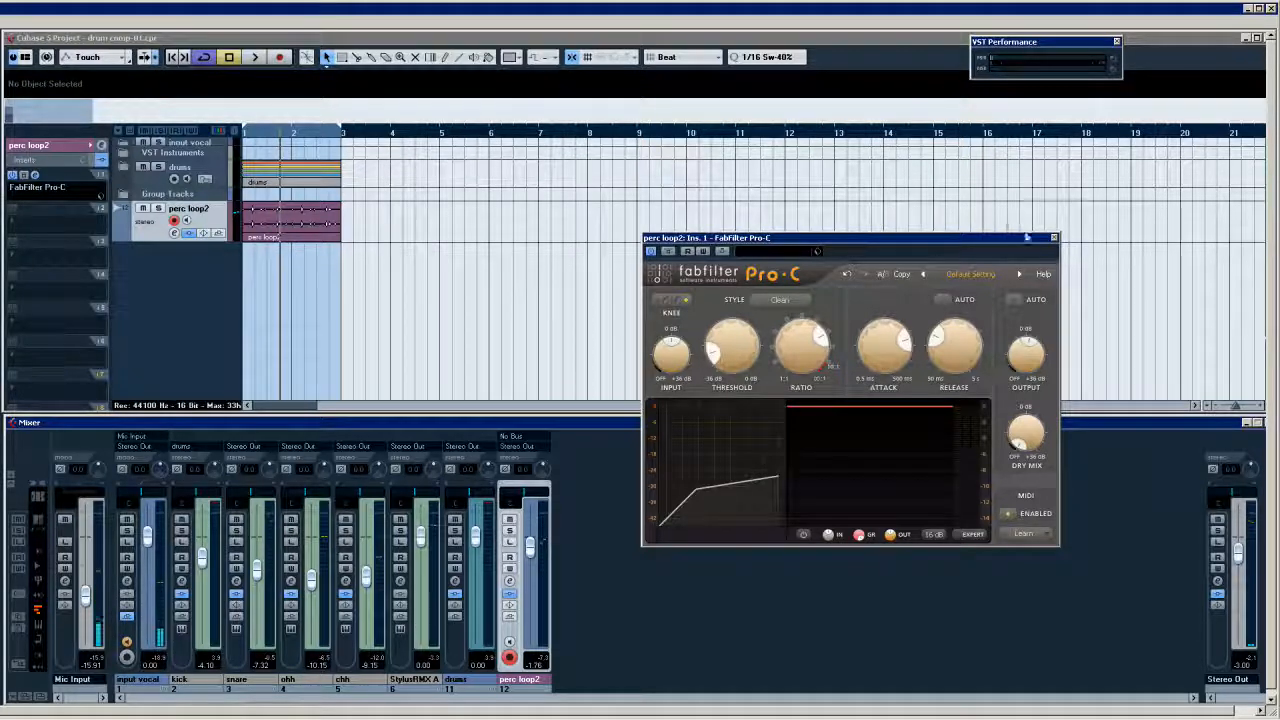
{"action": "left_click", "coordinate": [1053, 240]}
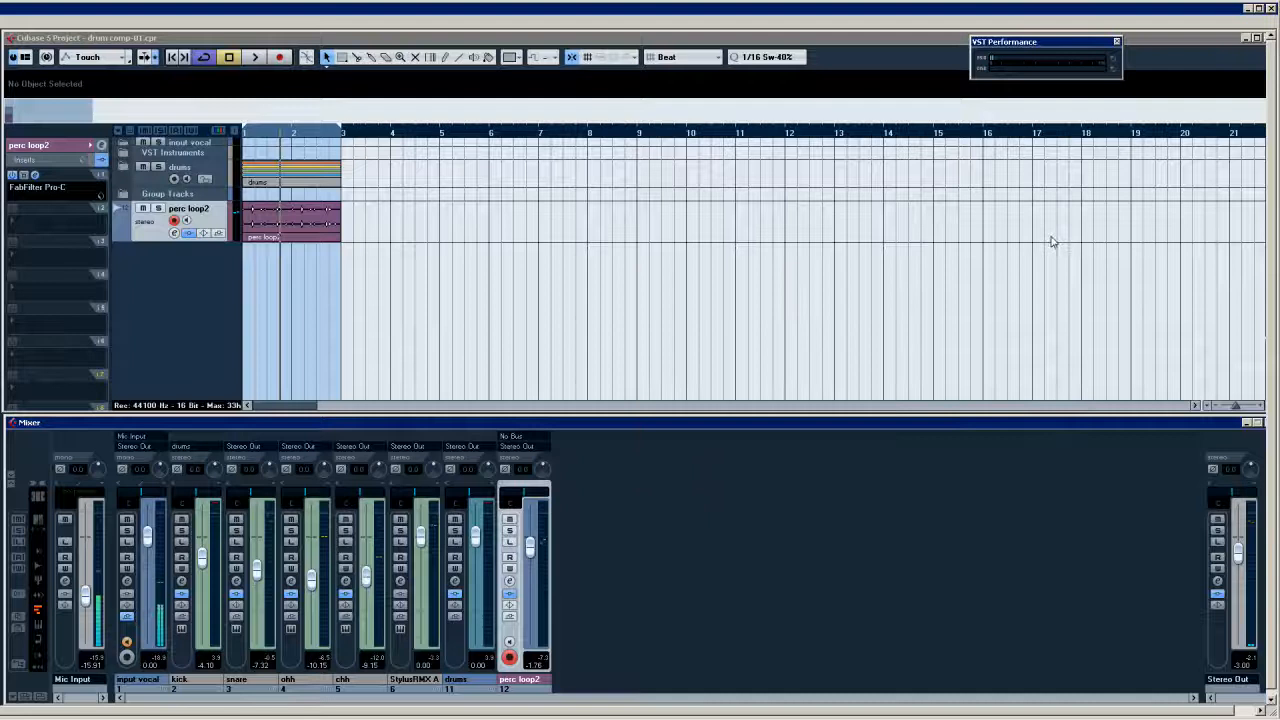
Add a stereo FX channel track with no effect to the mixer.
{"action": "right_click", "coordinate": [747, 496]}
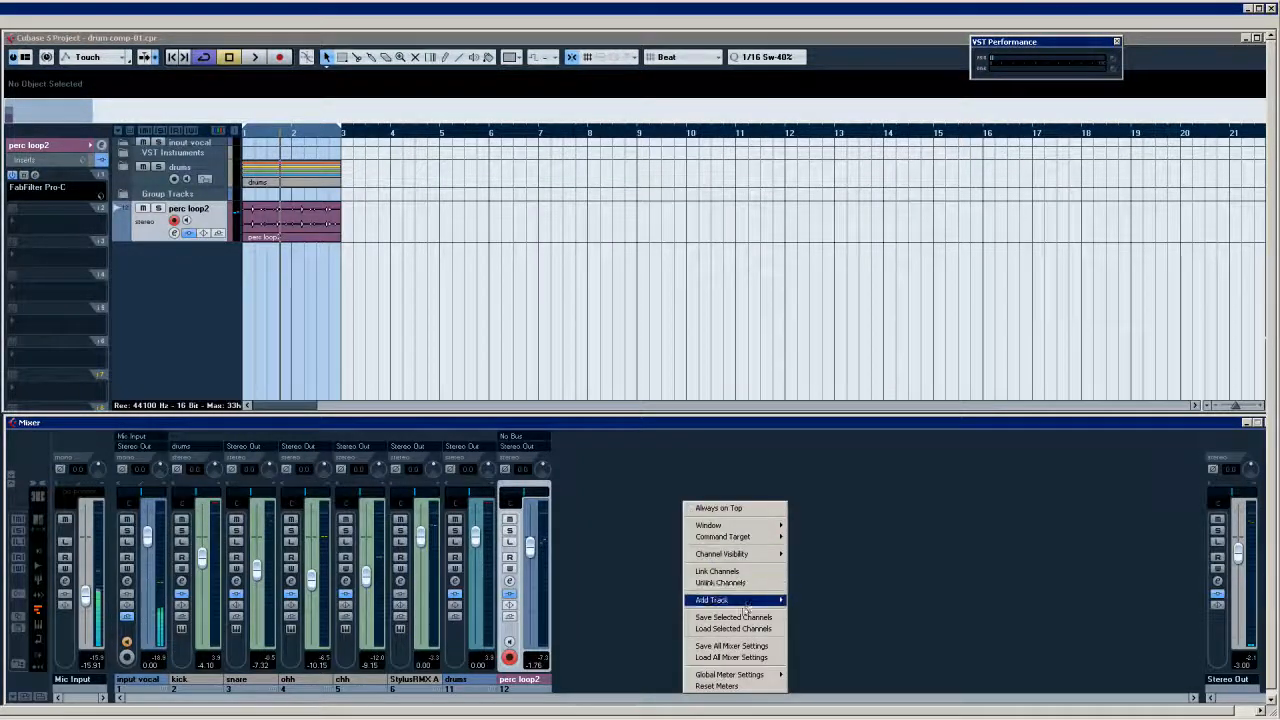
{"action": "mouse_move", "coordinate": [745, 607]}
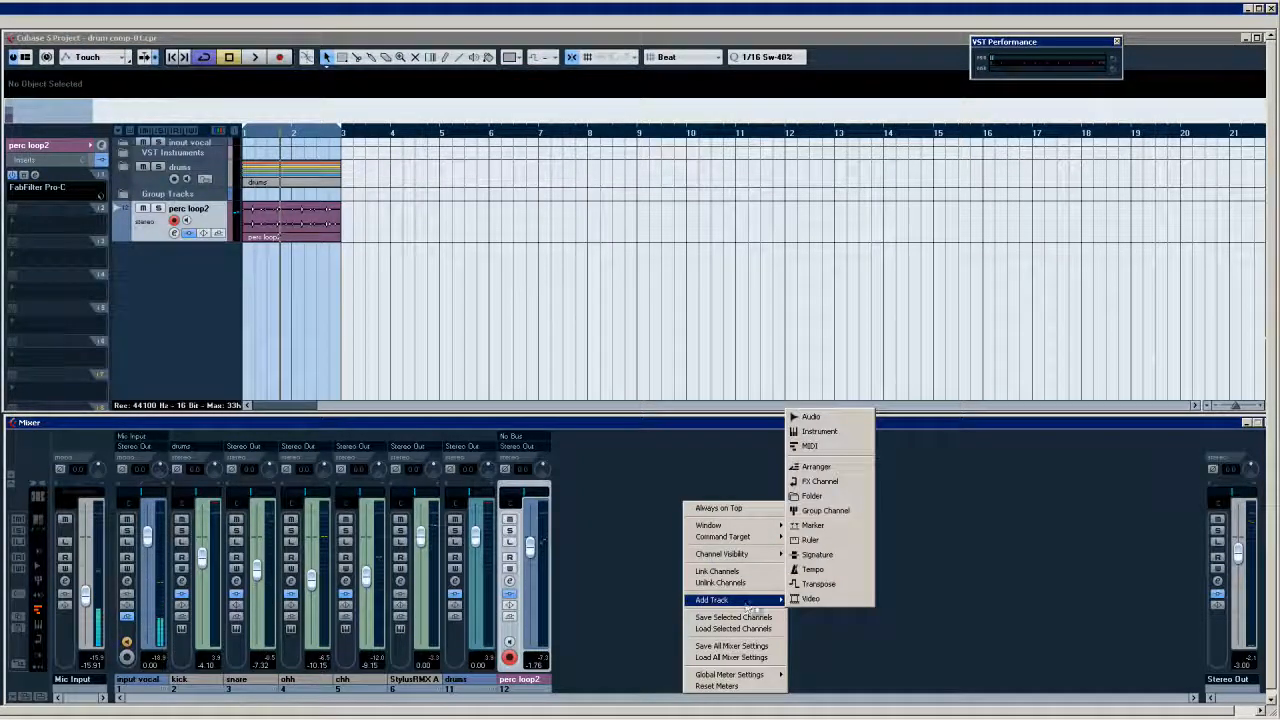
{"action": "left_click", "coordinate": [840, 482]}
{"action": "left_click", "coordinate": [605, 443]}
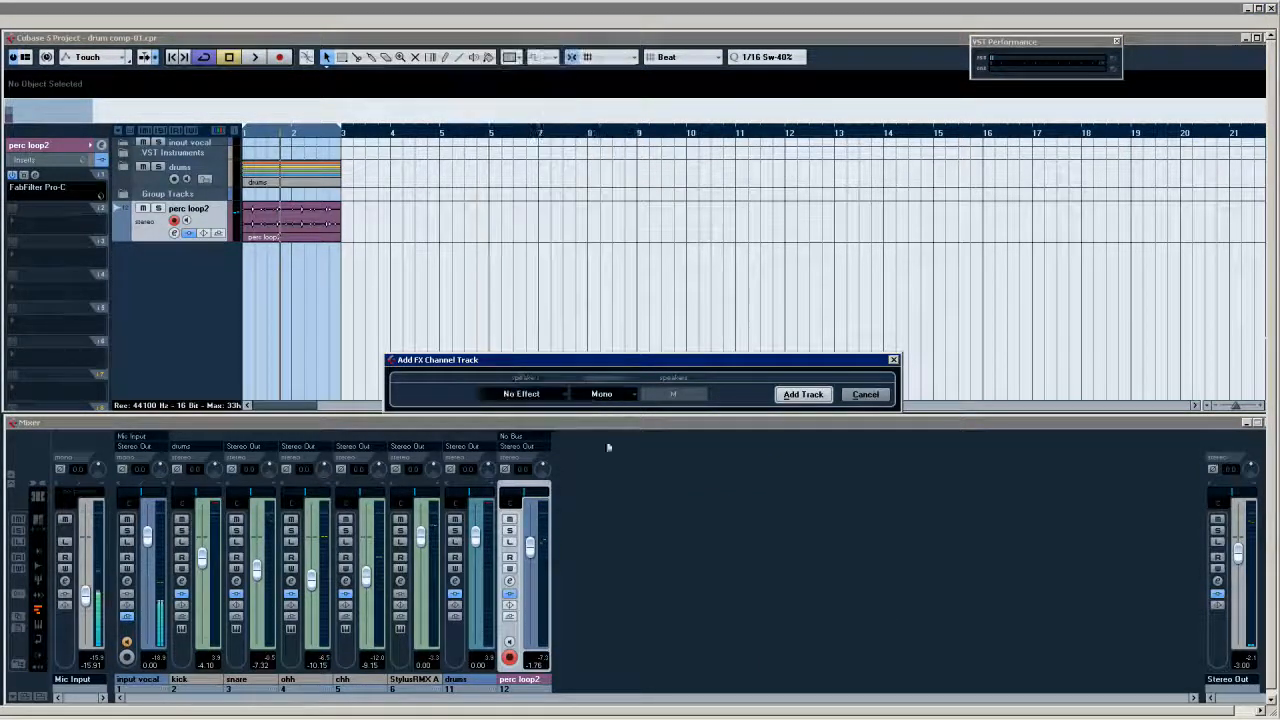
{"action": "left_click", "coordinate": [602, 395]}
{"action": "left_click", "coordinate": [610, 420]}
{"action": "left_click", "coordinate": [821, 396]}
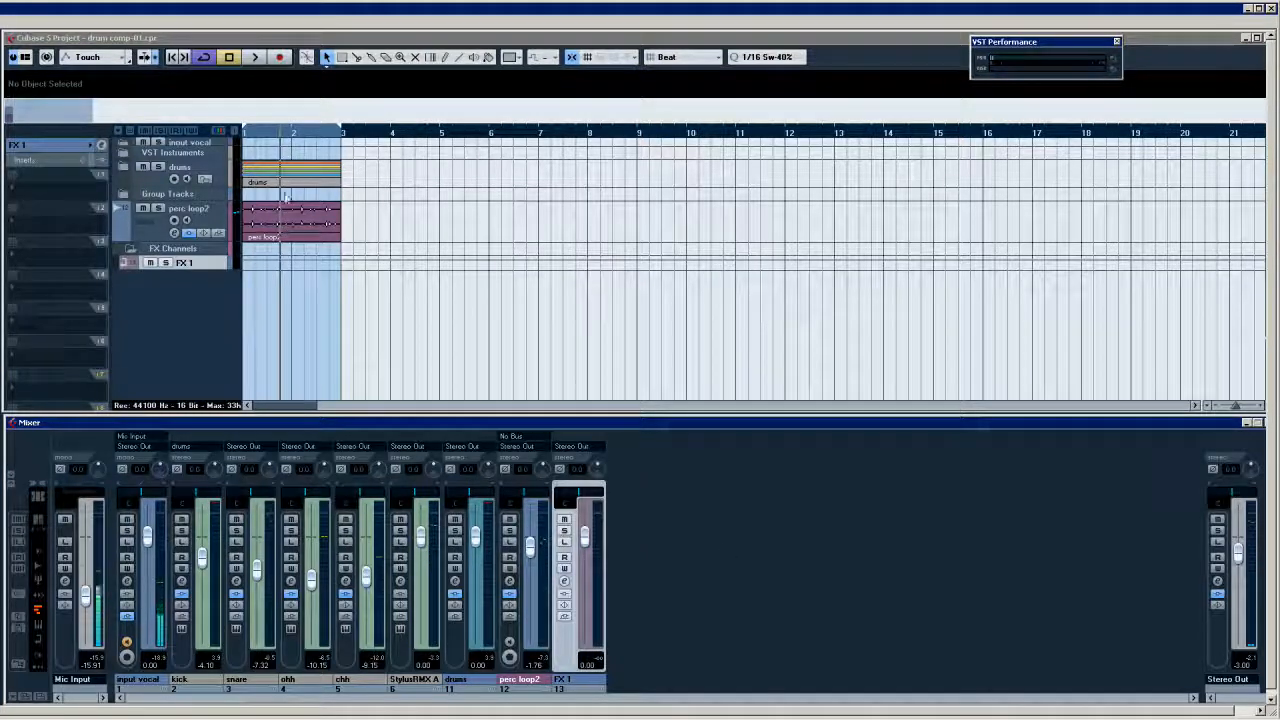
Insert RP-Verb in the first insert slot of FX 1 and move its window clear of the channel settings.
{"action": "left_click", "coordinate": [564, 585]}
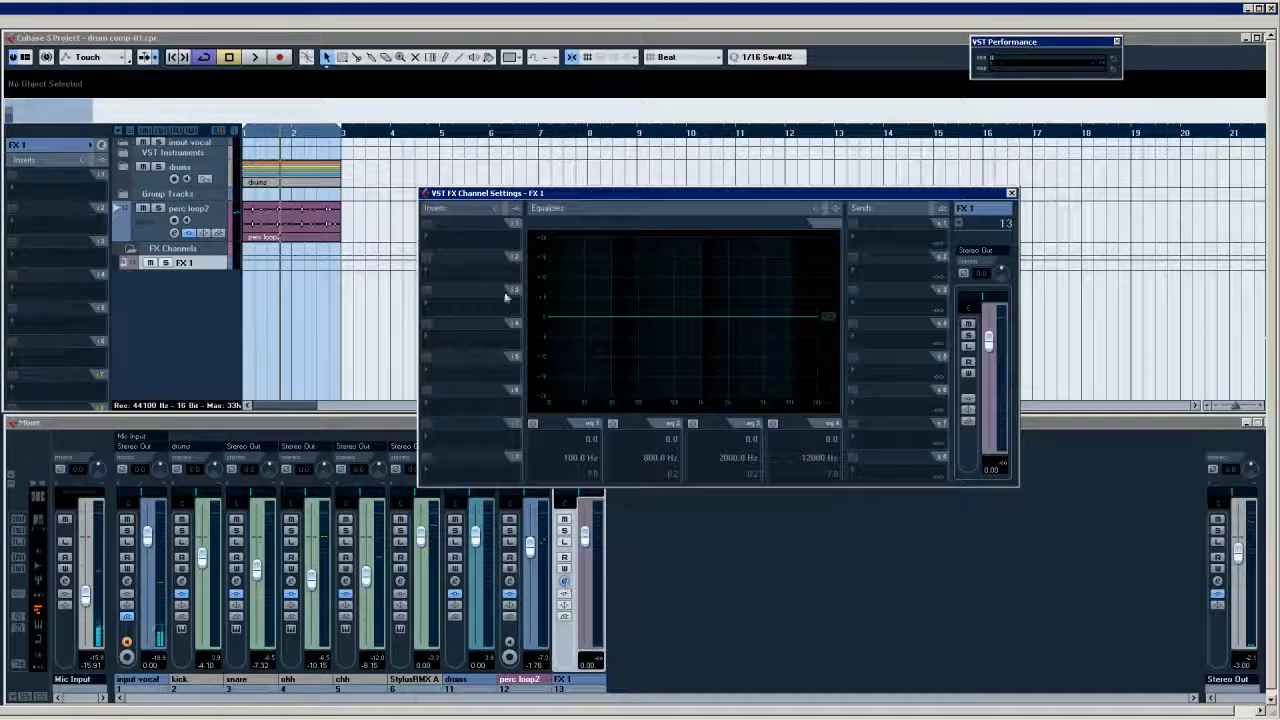
{"action": "left_click", "coordinate": [466, 246]}
{"action": "mouse_move", "coordinate": [498, 338]}
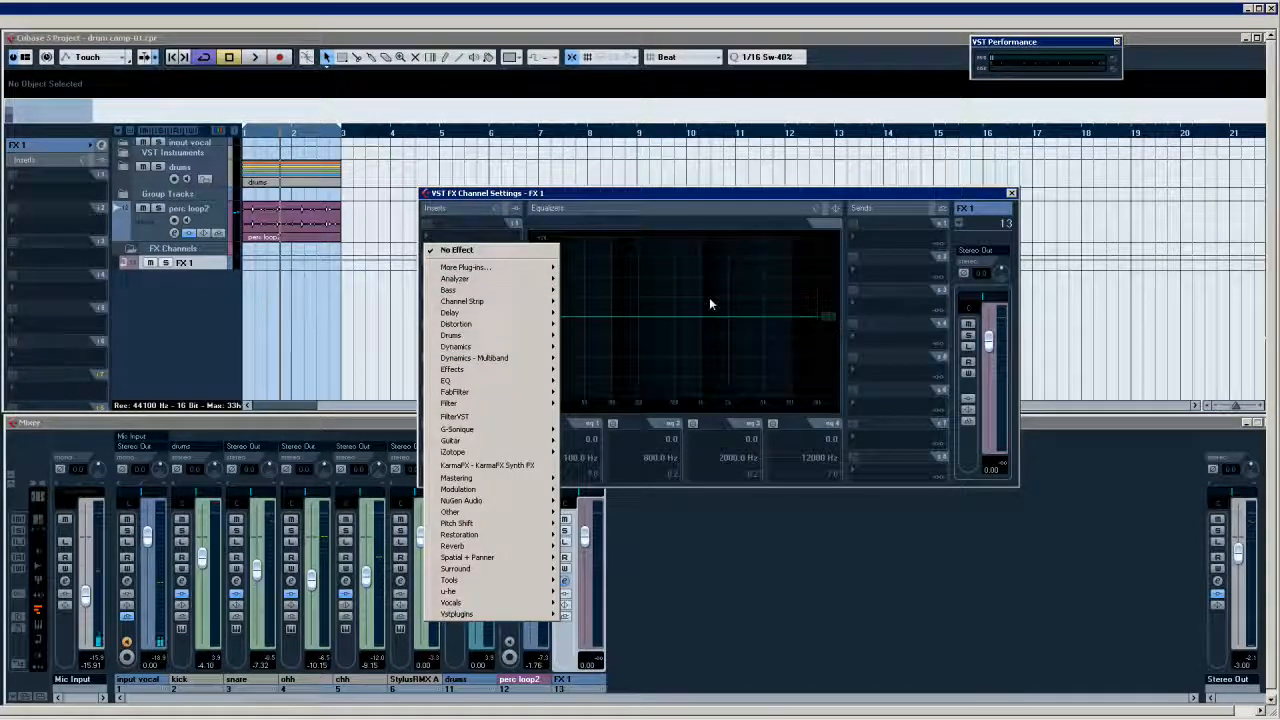
{"action": "left_click", "coordinate": [730, 537]}
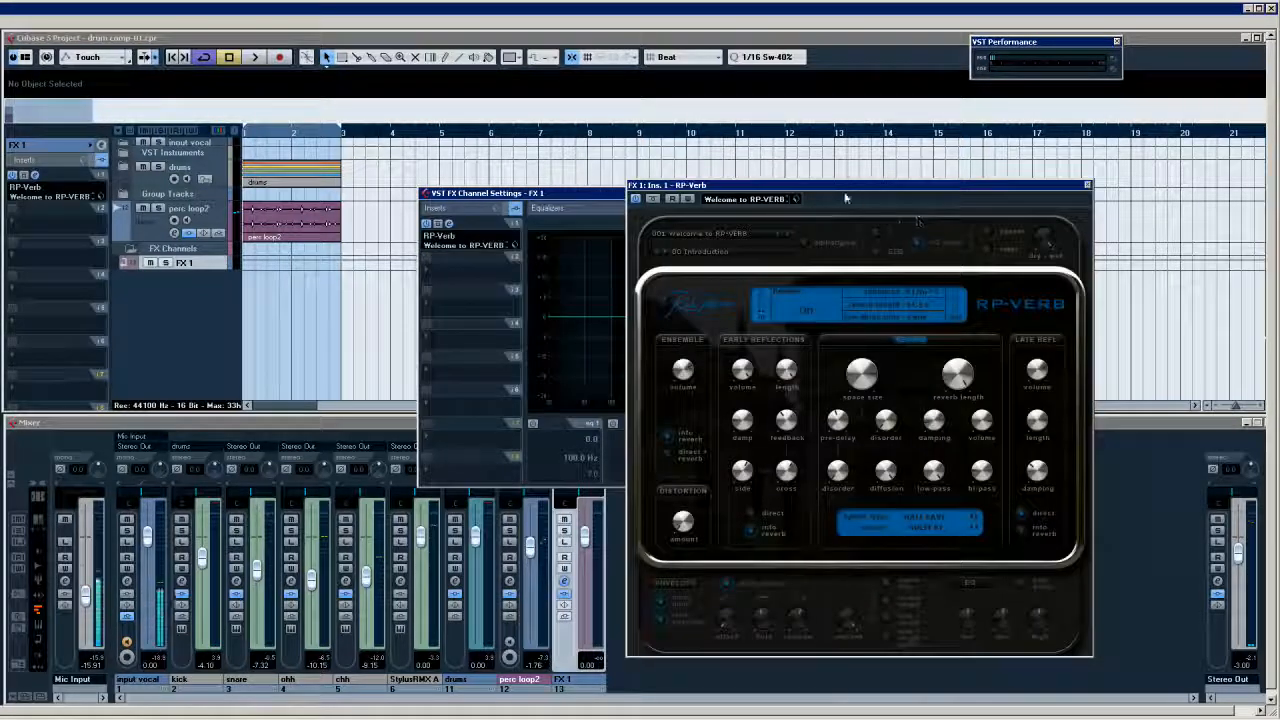
{"action": "left_click_drag", "start_coordinate": [1038, 188], "coordinate": [1085, 202]}
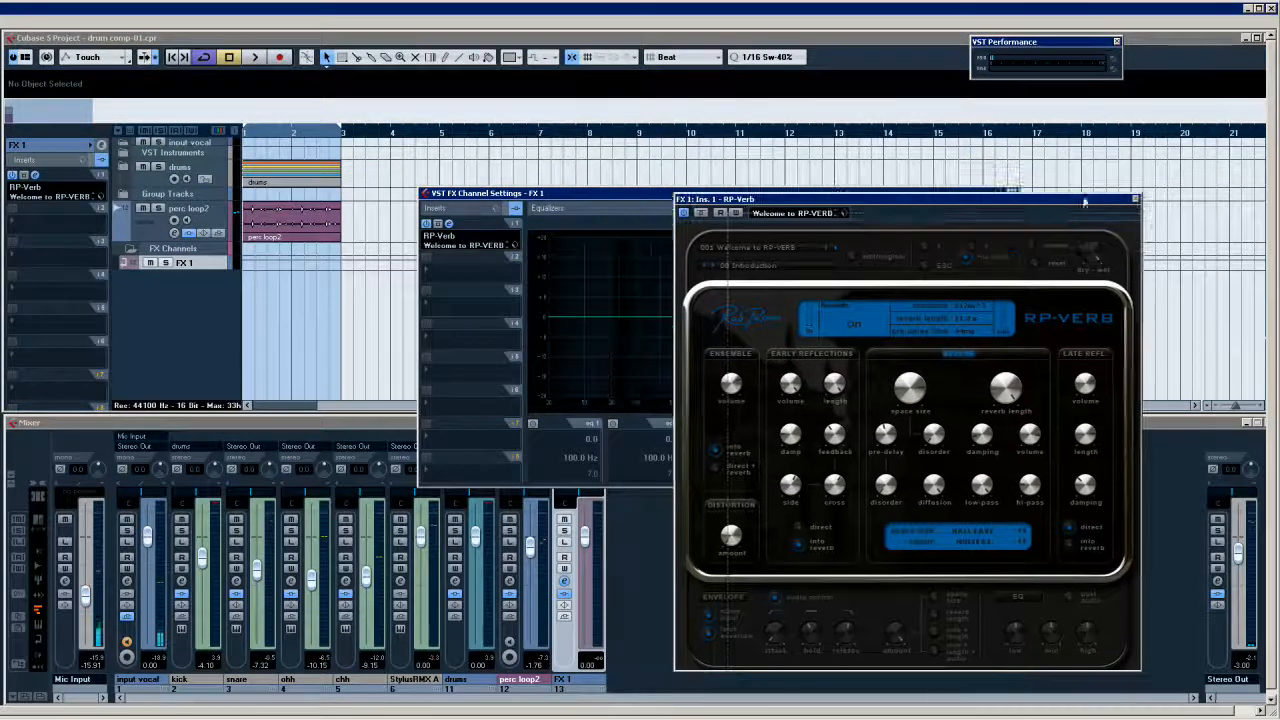
Load the 087 drum SmallRoom 1 preset in RP-Verb.
{"action": "left_click", "coordinate": [783, 252]}
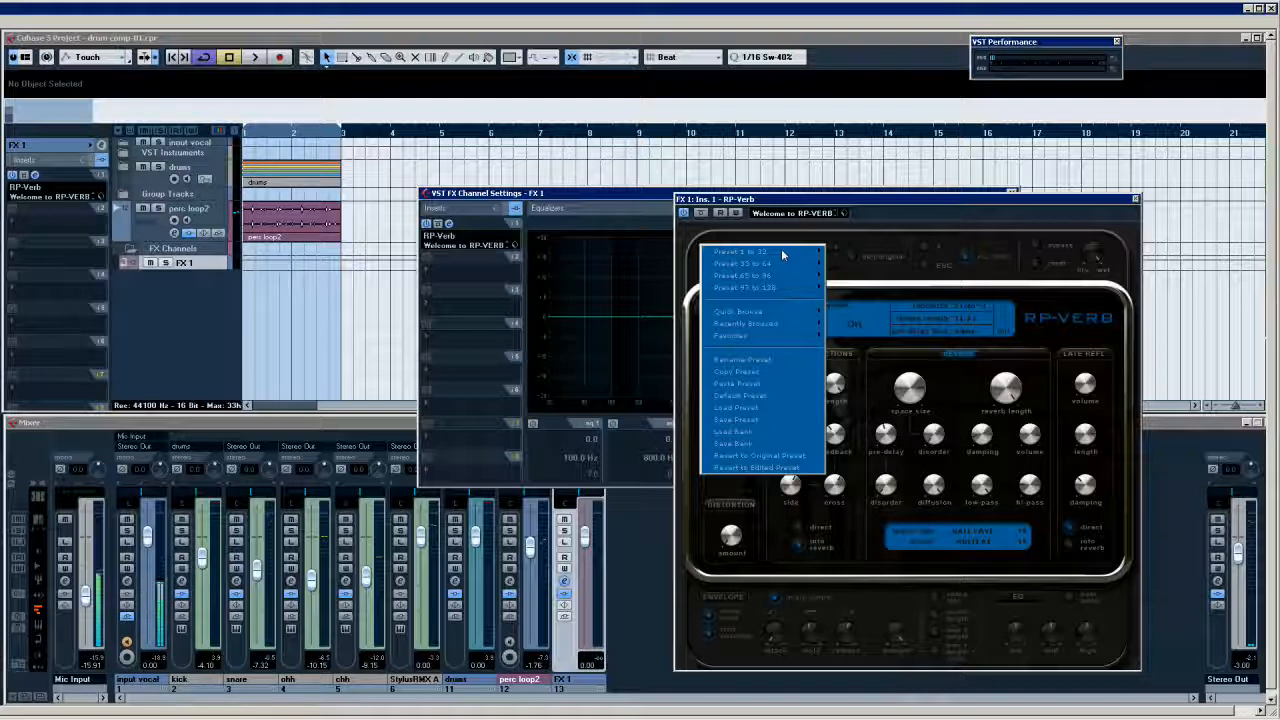
{"action": "mouse_move", "coordinate": [772, 255]}
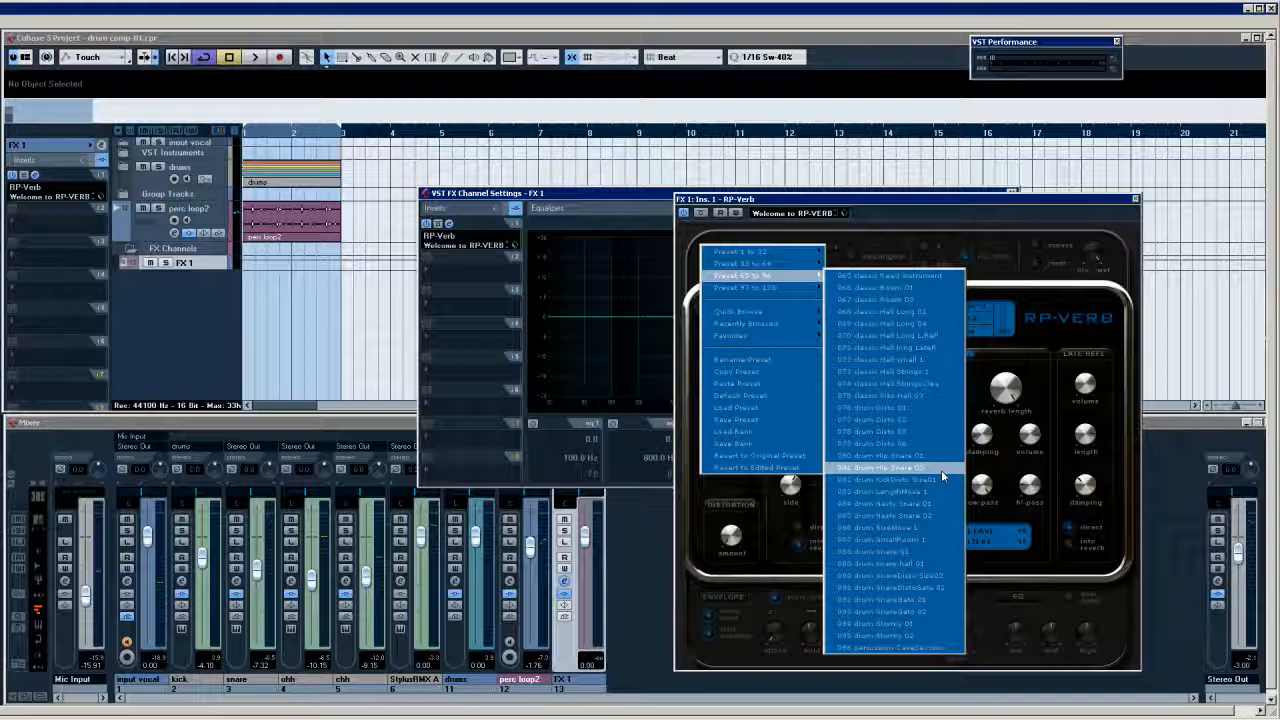
{"action": "left_click", "coordinate": [941, 540]}
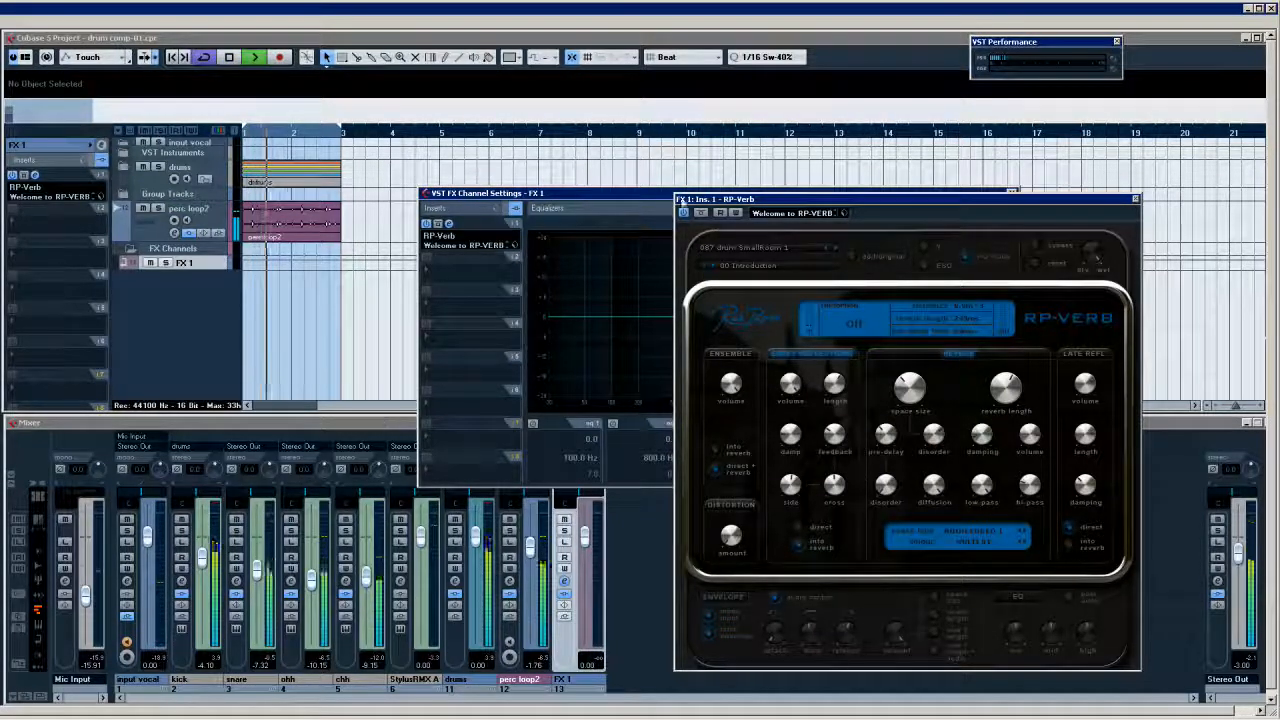
Solo perc loop2 during playback and bring up the destination choices for its first send.
{"action": "left_click_drag", "start_coordinate": [630, 199], "coordinate": [519, 183]}
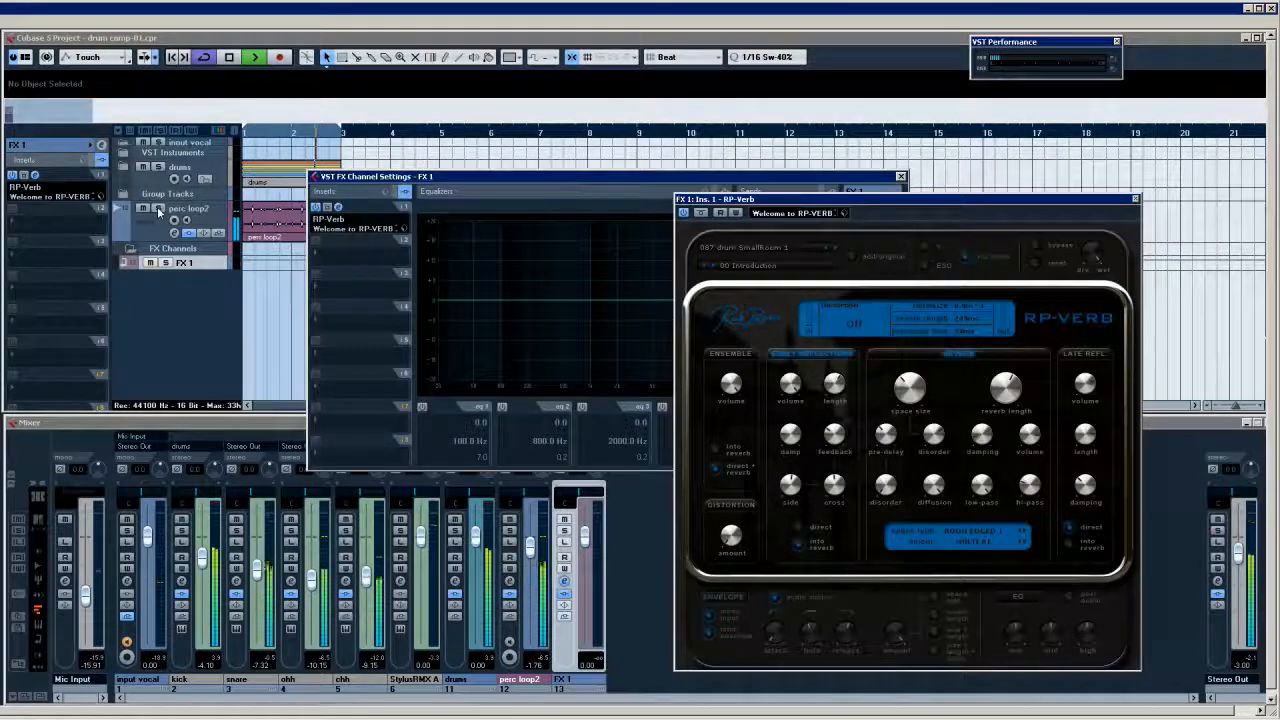
{"action": "left_click", "coordinate": [260, 237]}
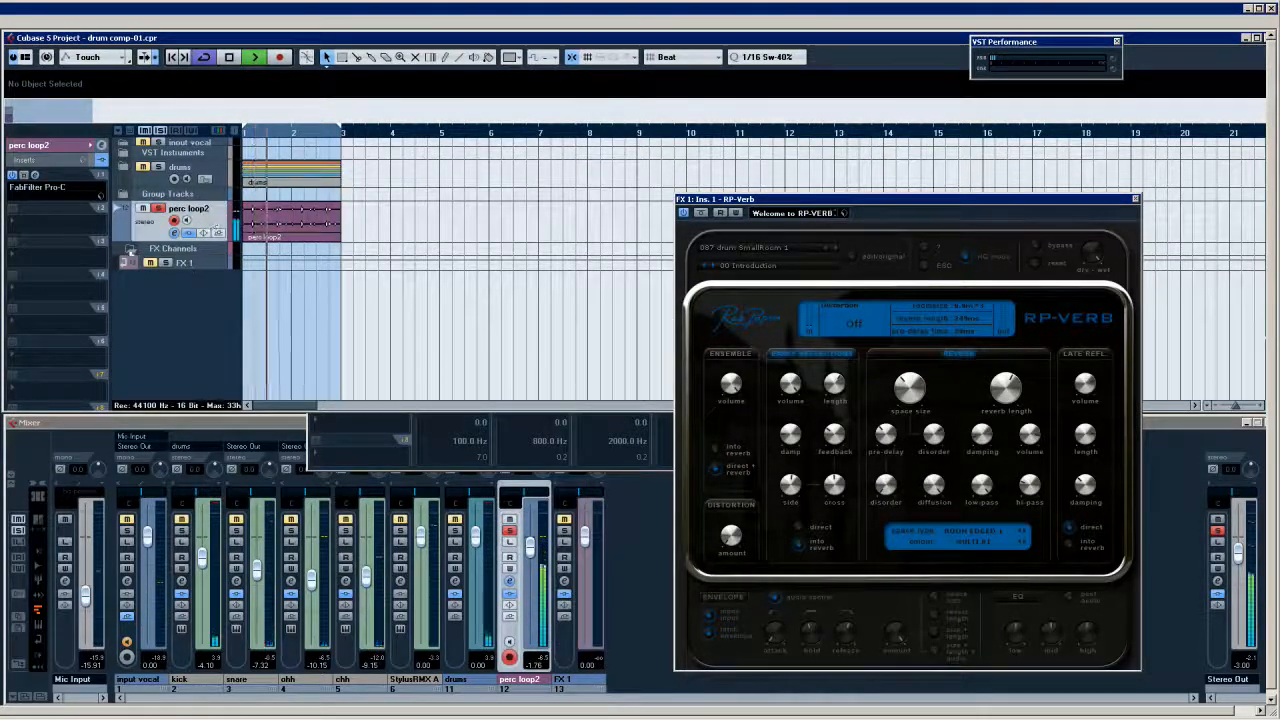
{"action": "left_click", "coordinate": [38, 163]}
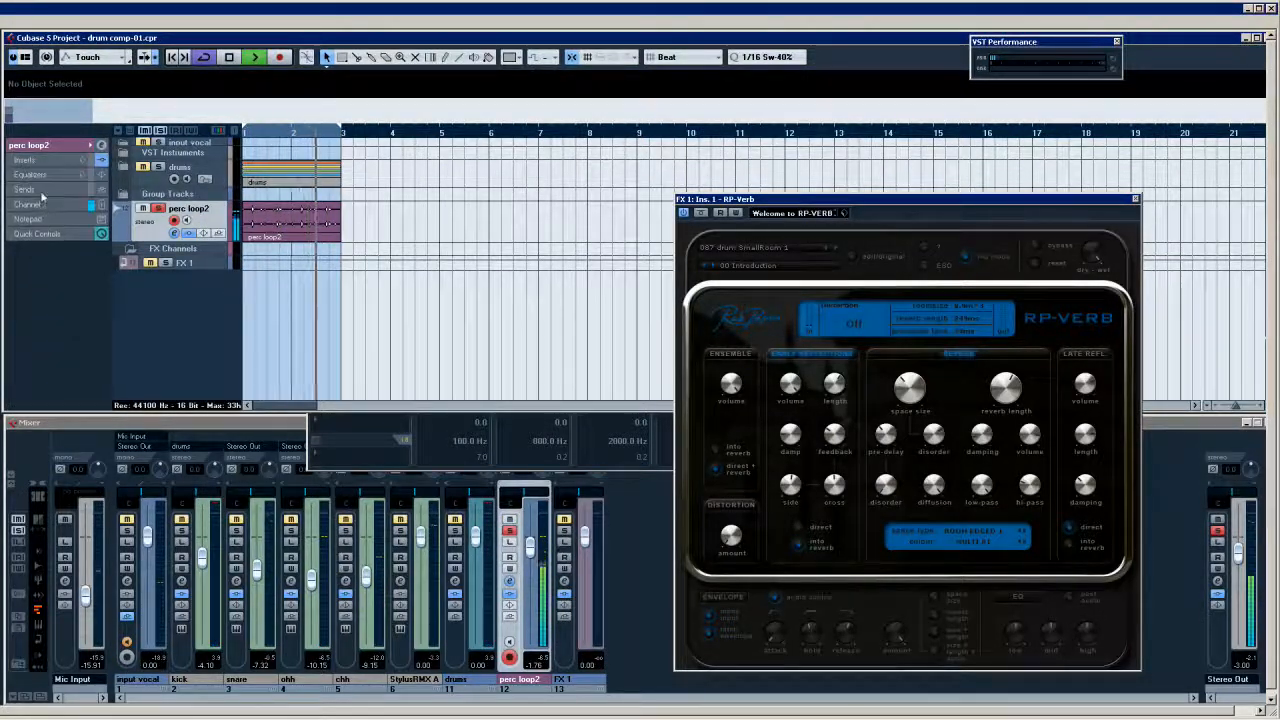
{"action": "left_click", "coordinate": [41, 192]}
{"action": "left_click", "coordinate": [40, 216]}
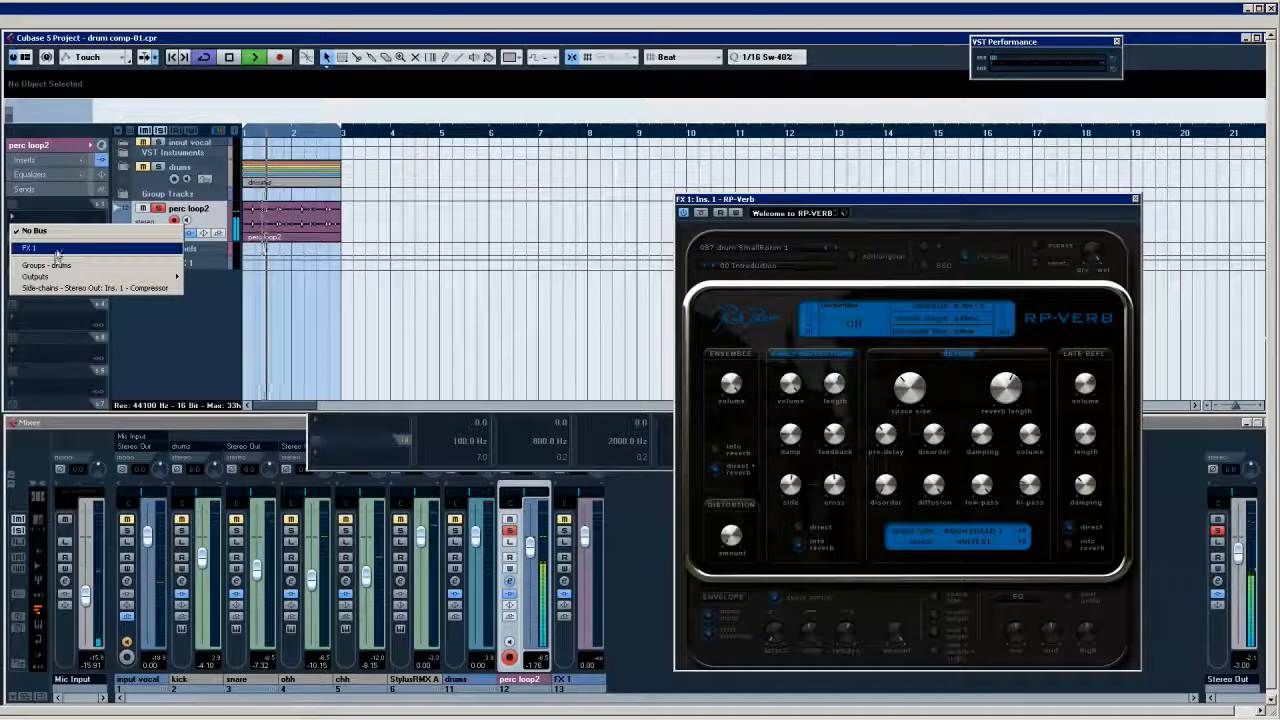
Rename the FX 1 channel as drum reverb.
{"action": "mouse_move", "coordinate": [612, 690]}
{"action": "double_click", "coordinate": [571, 681]}
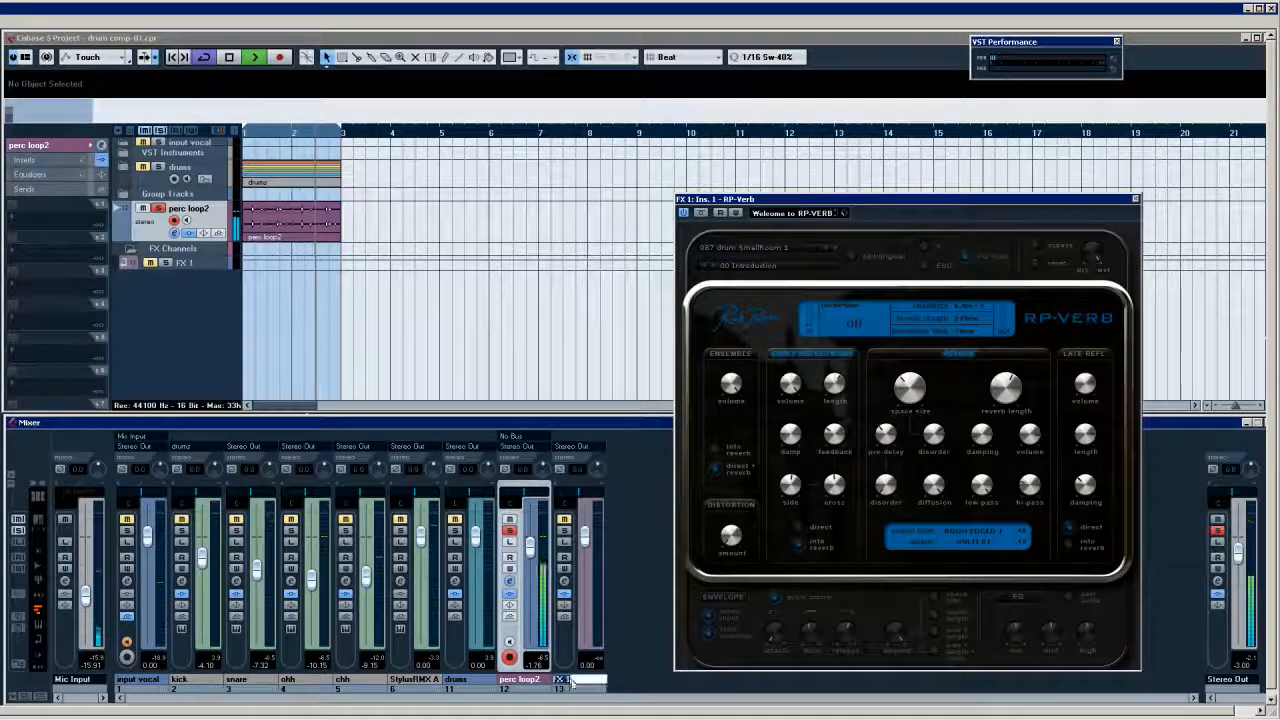
{"action": "type", "text": "drum reverb"}
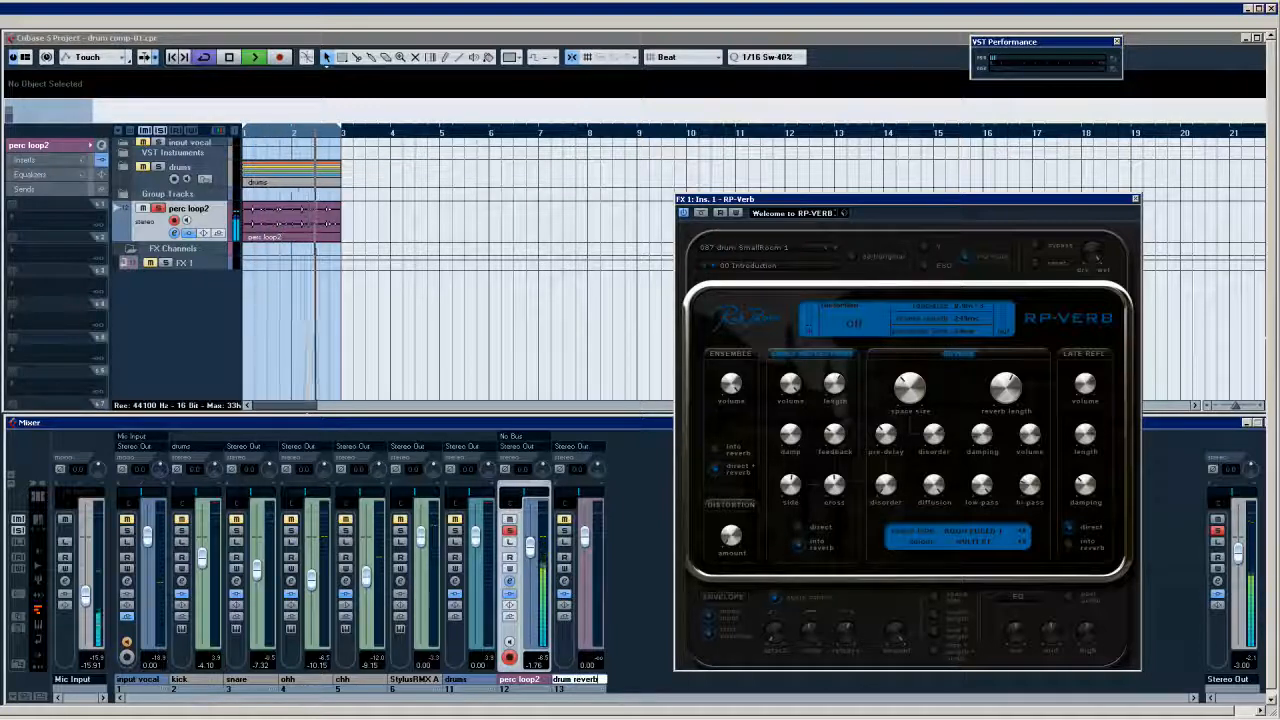
{"action": "key", "text": "Return"}
Route perc loop2's first send to drum reverb and activate it, trying a high send level before settling on about -22.15.
{"action": "left_click", "coordinate": [45, 221]}
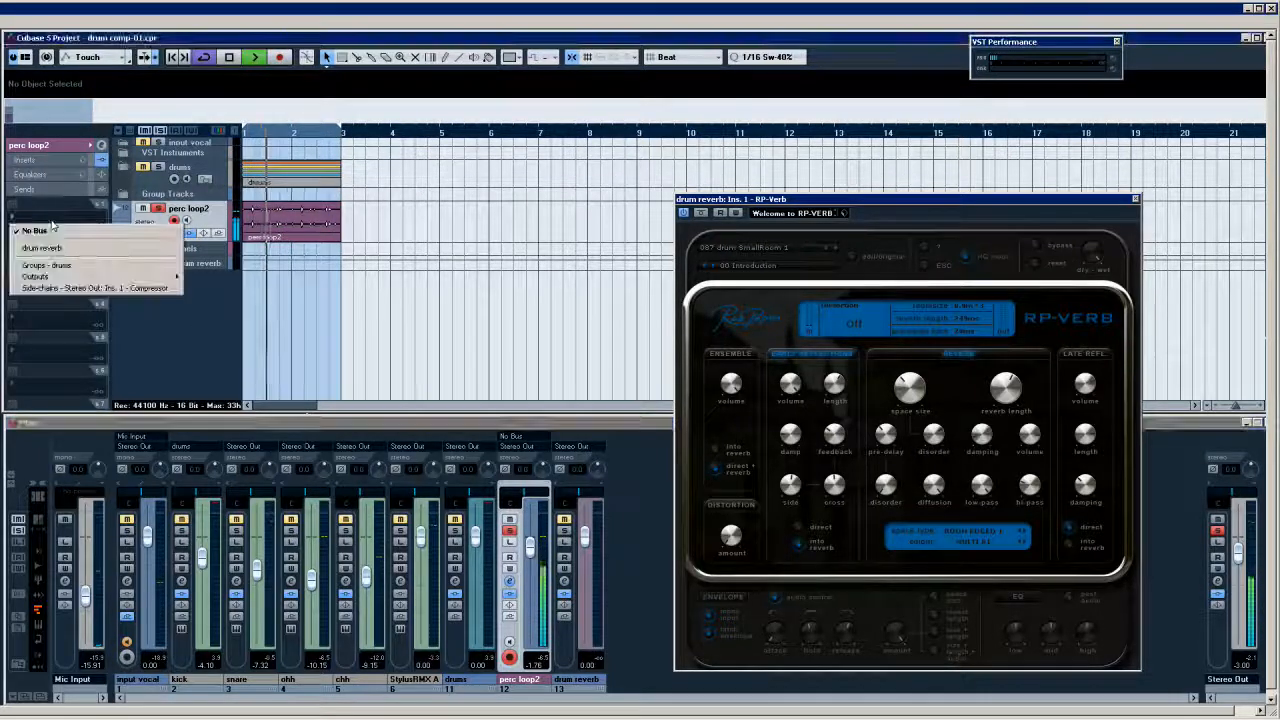
{"action": "left_click", "coordinate": [42, 248]}
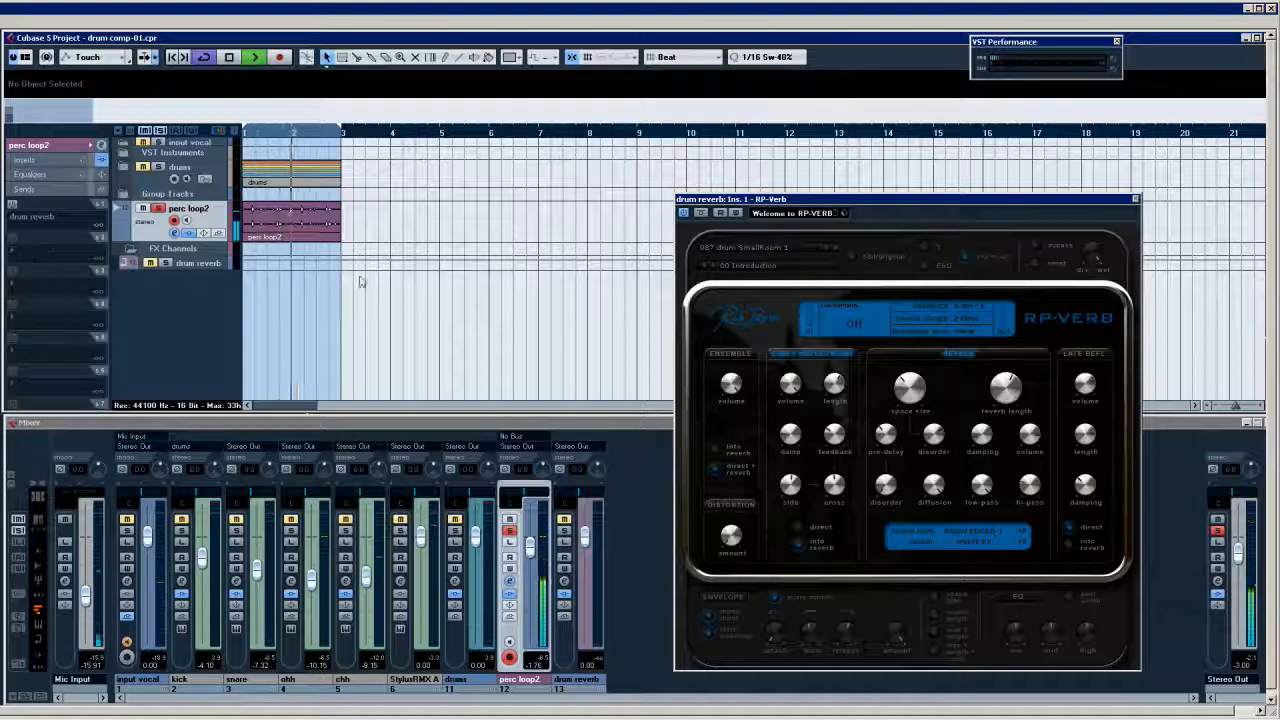
{"action": "left_click", "coordinate": [13, 204]}
{"action": "left_click_drag", "start_coordinate": [18, 229], "coordinate": [88, 232]}
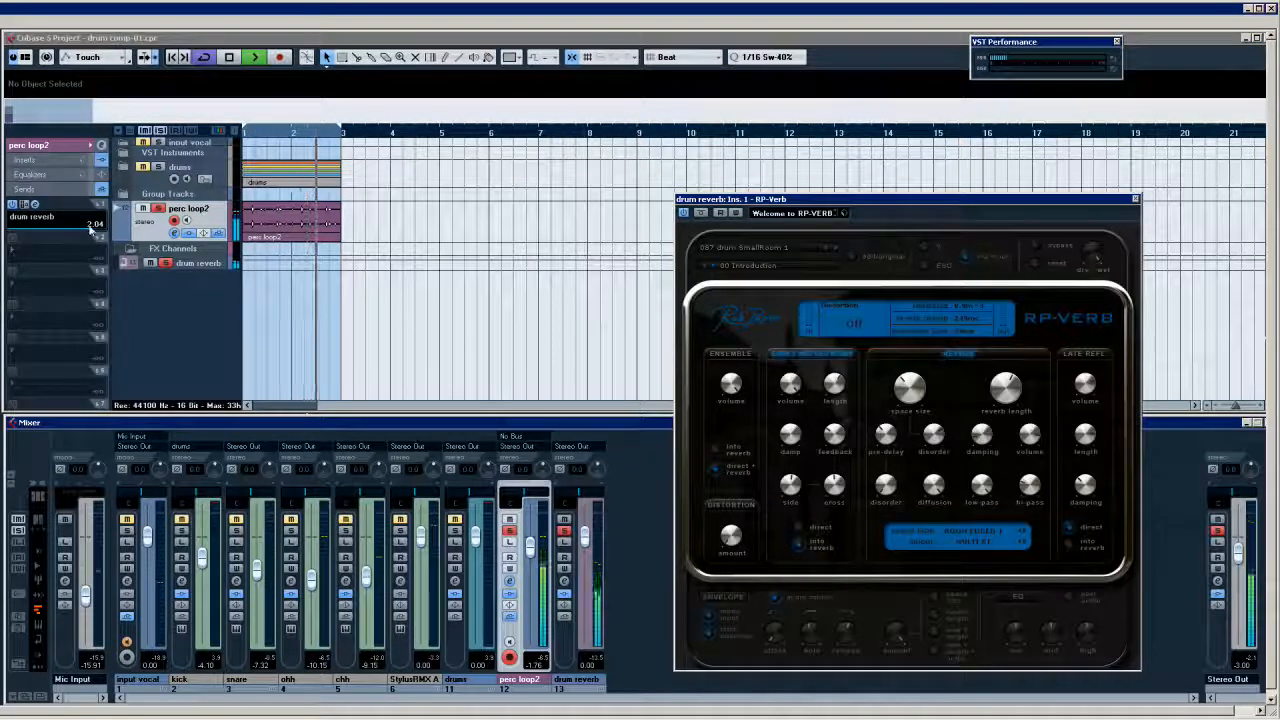
{"action": "left_click_drag", "start_coordinate": [90, 230], "coordinate": [30, 236]}
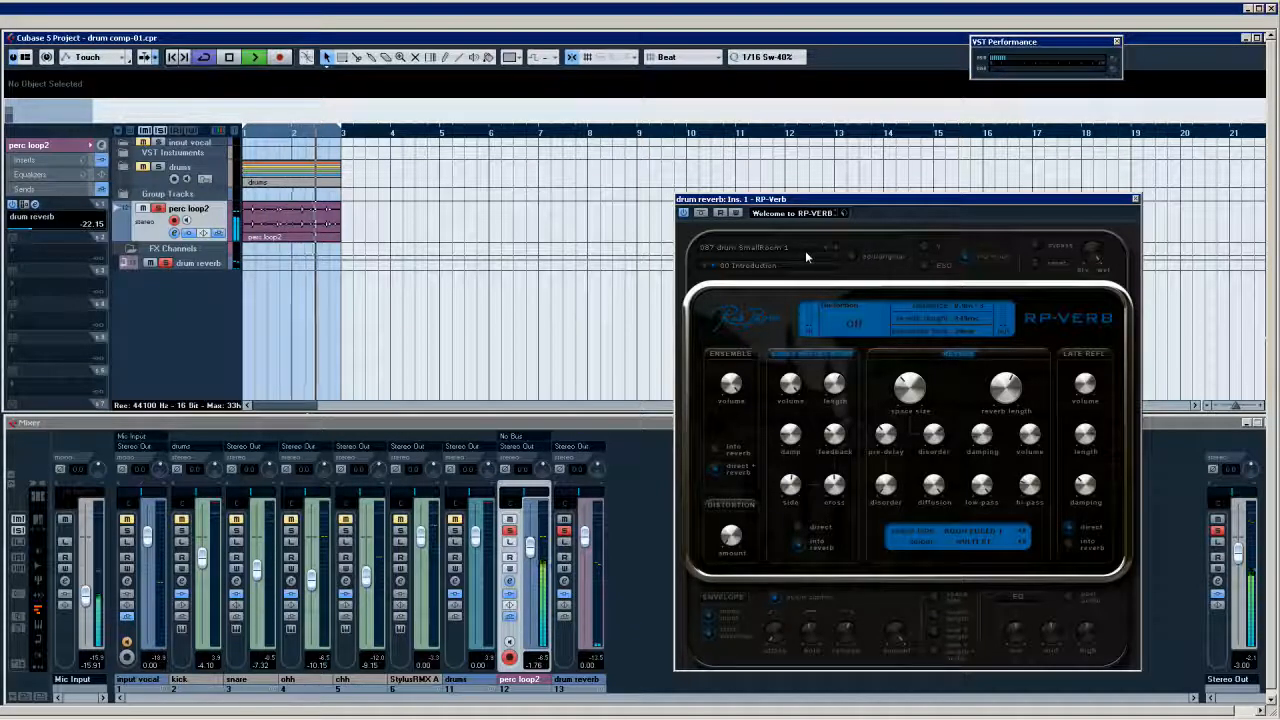
Switch RP-Verb to the 02 Drum&Percussion 1 bank and pick another reverb from presets 1 to 32.
{"action": "left_click", "coordinate": [782, 268]}
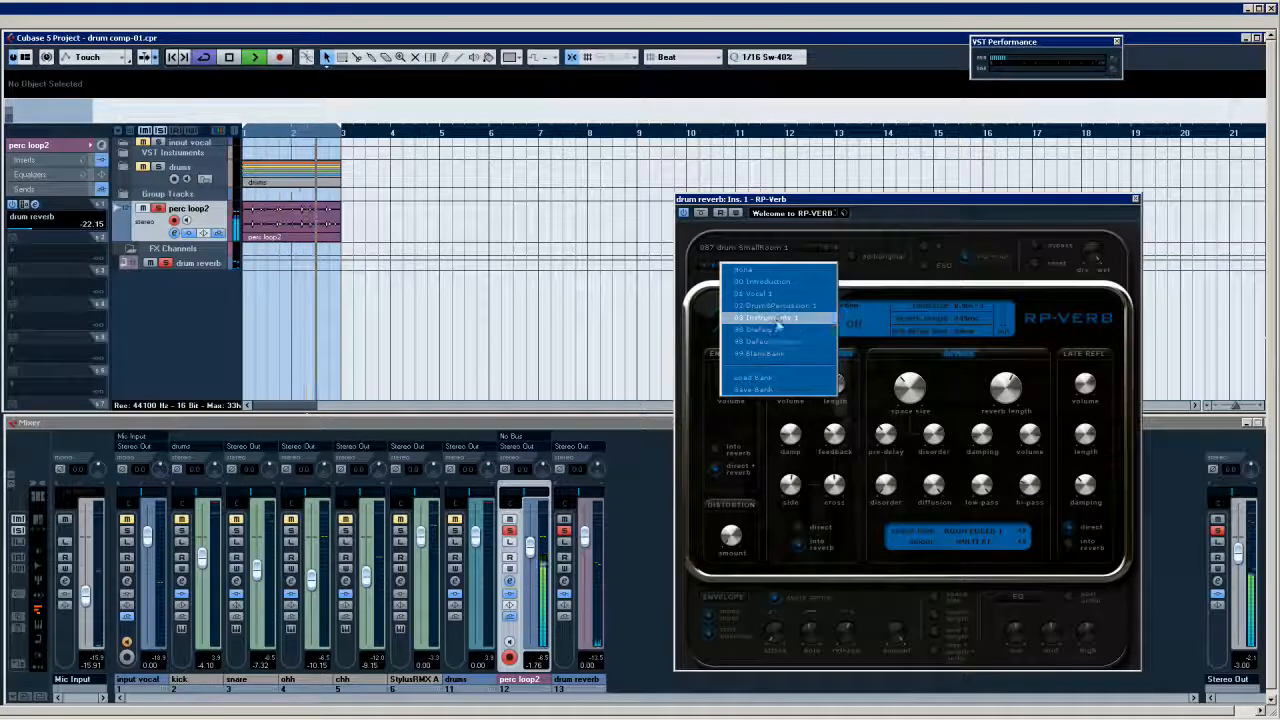
{"action": "left_click", "coordinate": [778, 306]}
{"action": "left_click", "coordinate": [787, 264]}
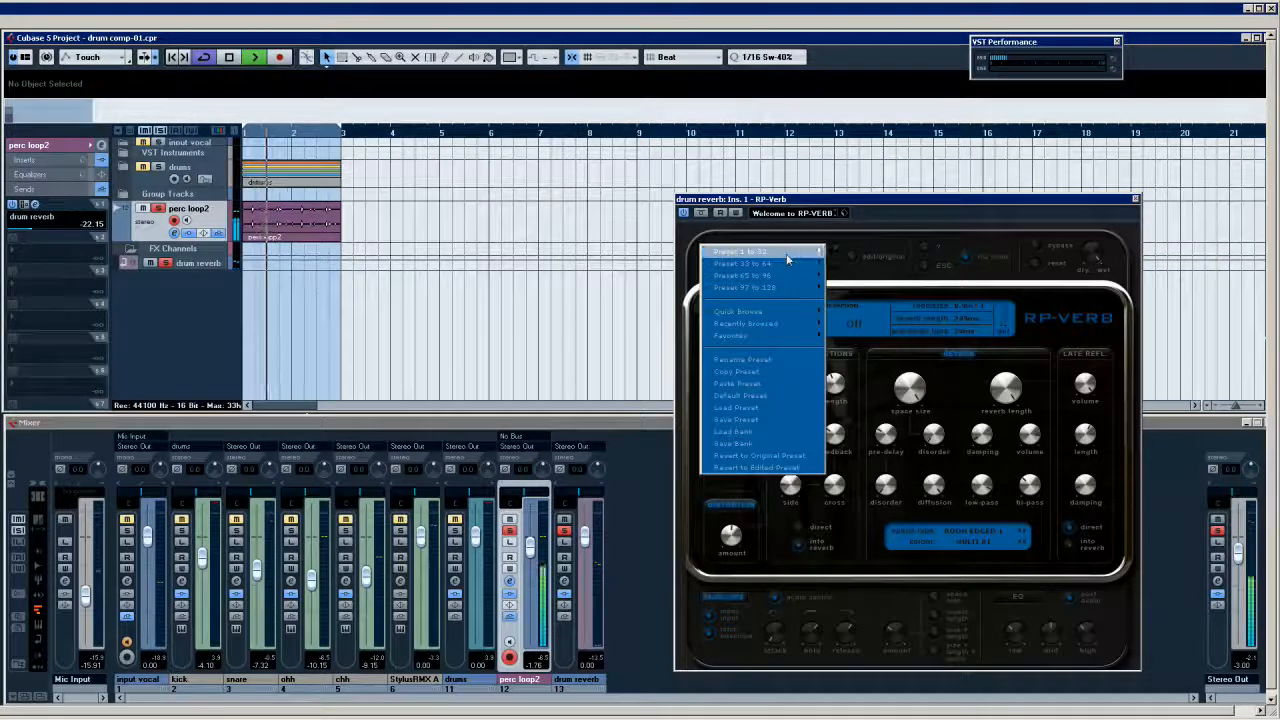
{"action": "mouse_move", "coordinate": [787, 259]}
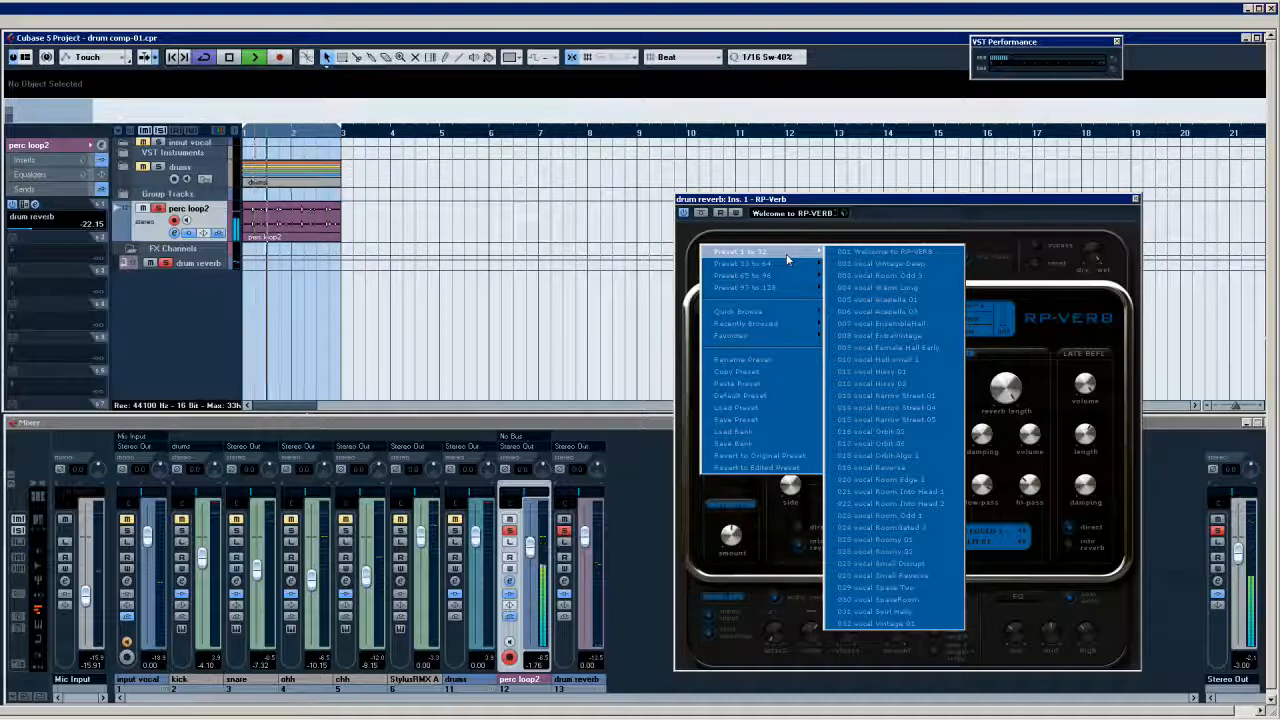
{"action": "left_click", "coordinate": [916, 361]}
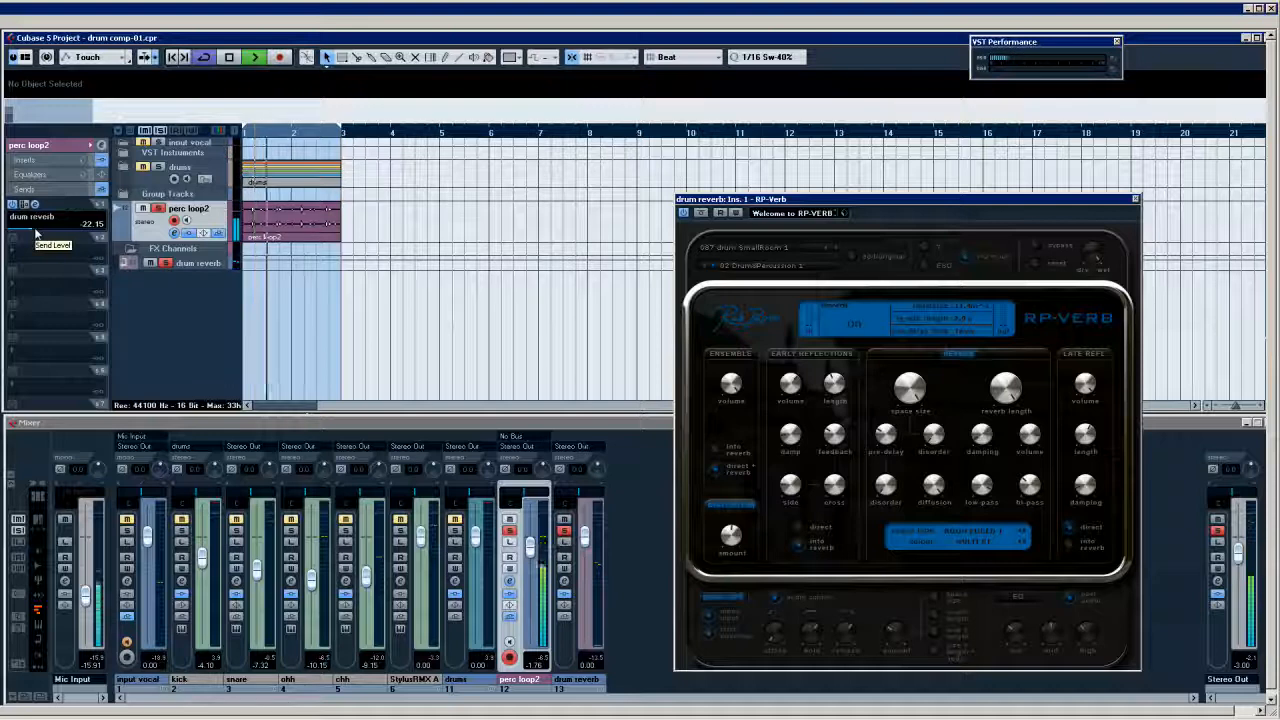
Try perc loop2's reverb send at about -14.75, bring the drums back in and reduce the send to about -25.10.
{"action": "mouse_move", "coordinate": [66, 234]}
{"action": "left_mouse_down"}
{"action": "mouse_move", "coordinate": [85, 235]}
{"action": "mouse_move", "coordinate": [41, 232]}
{"action": "left_mouse_up"}
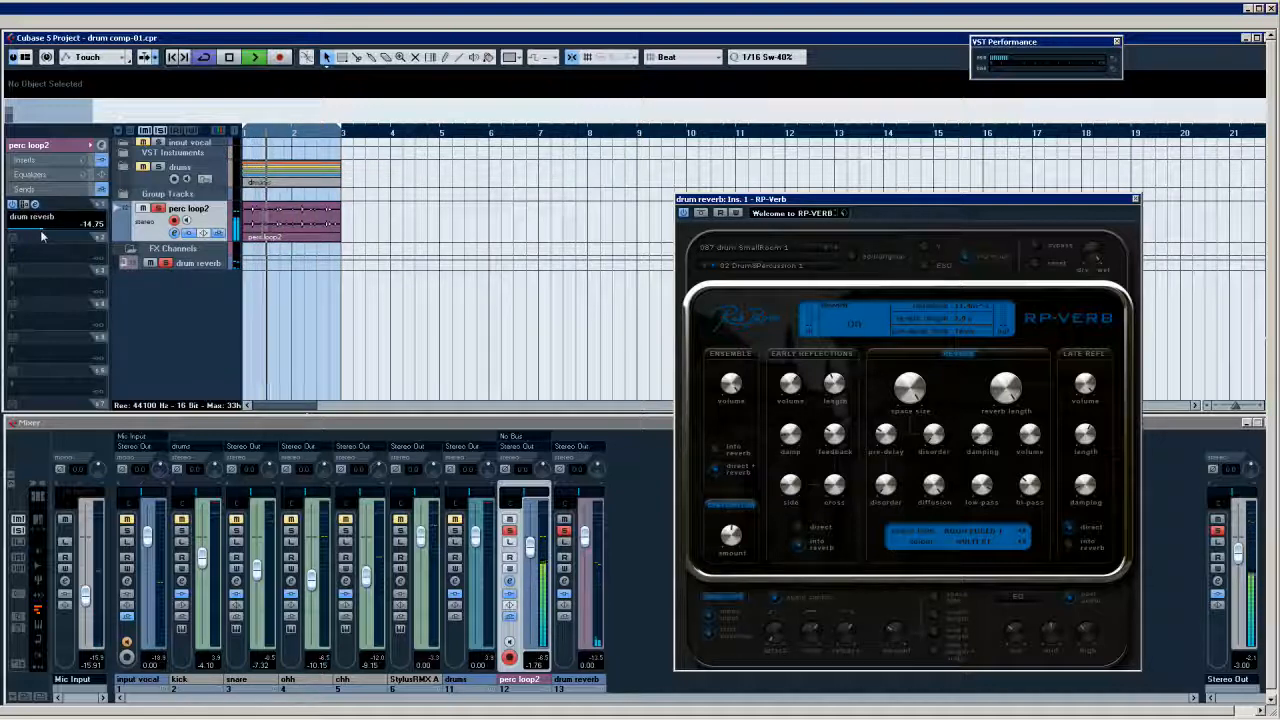
{"action": "left_click", "coordinate": [144, 168]}
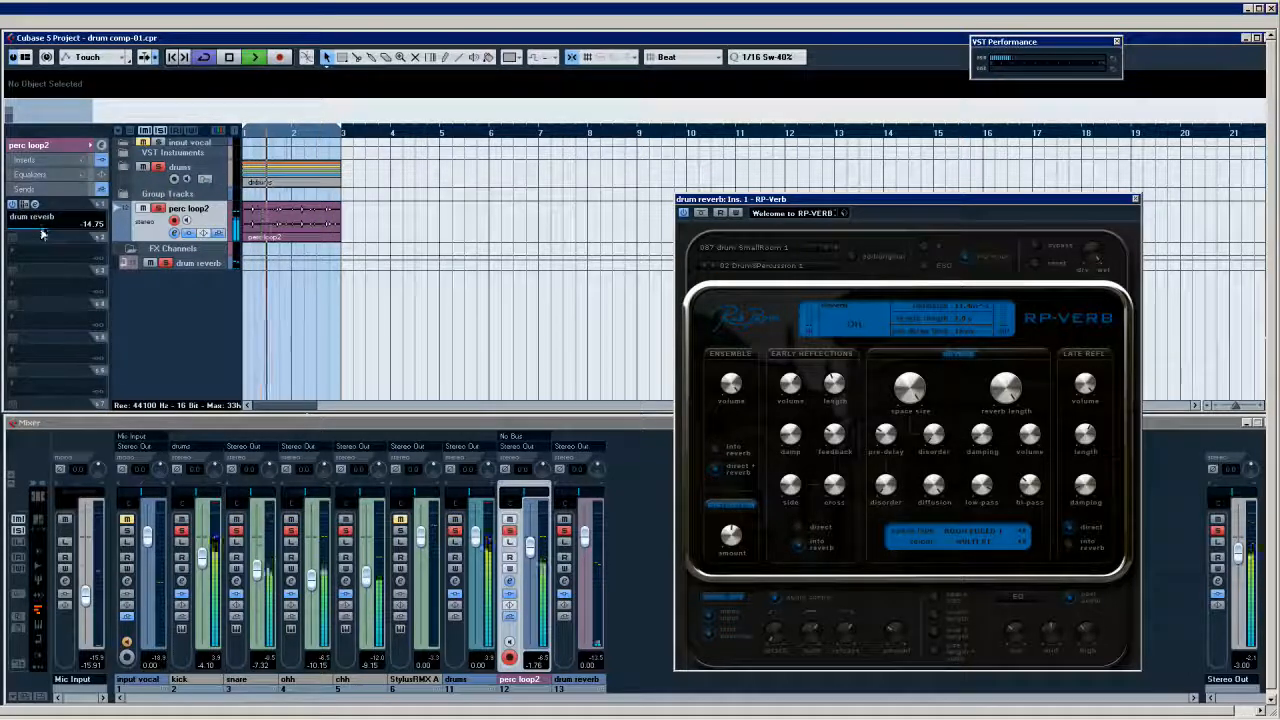
{"action": "mouse_move", "coordinate": [42, 234]}
{"action": "left_mouse_down"}
{"action": "mouse_move", "coordinate": [64, 234]}
{"action": "mouse_move", "coordinate": [26, 234]}
{"action": "left_mouse_up"}
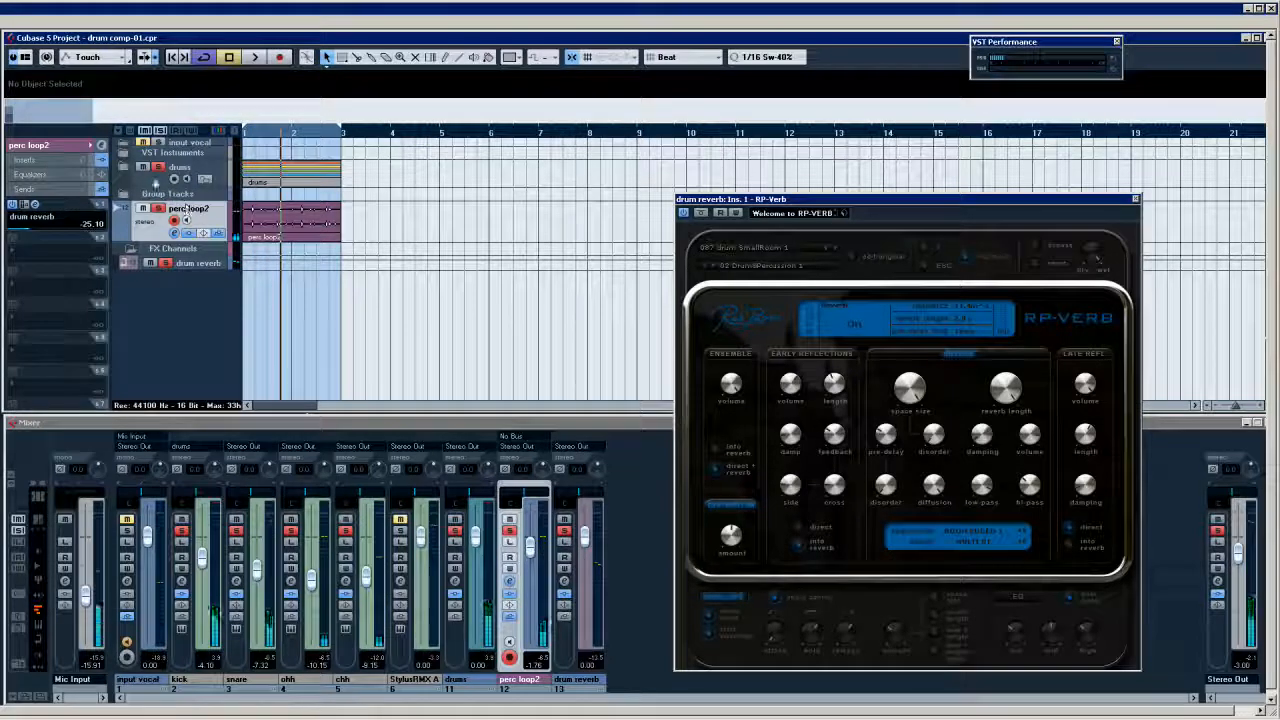
Take the drums out of the soloed tracks, shift the reverb window aside and solo perc loop2 for playback.
{"action": "left_click", "coordinate": [144, 167]}
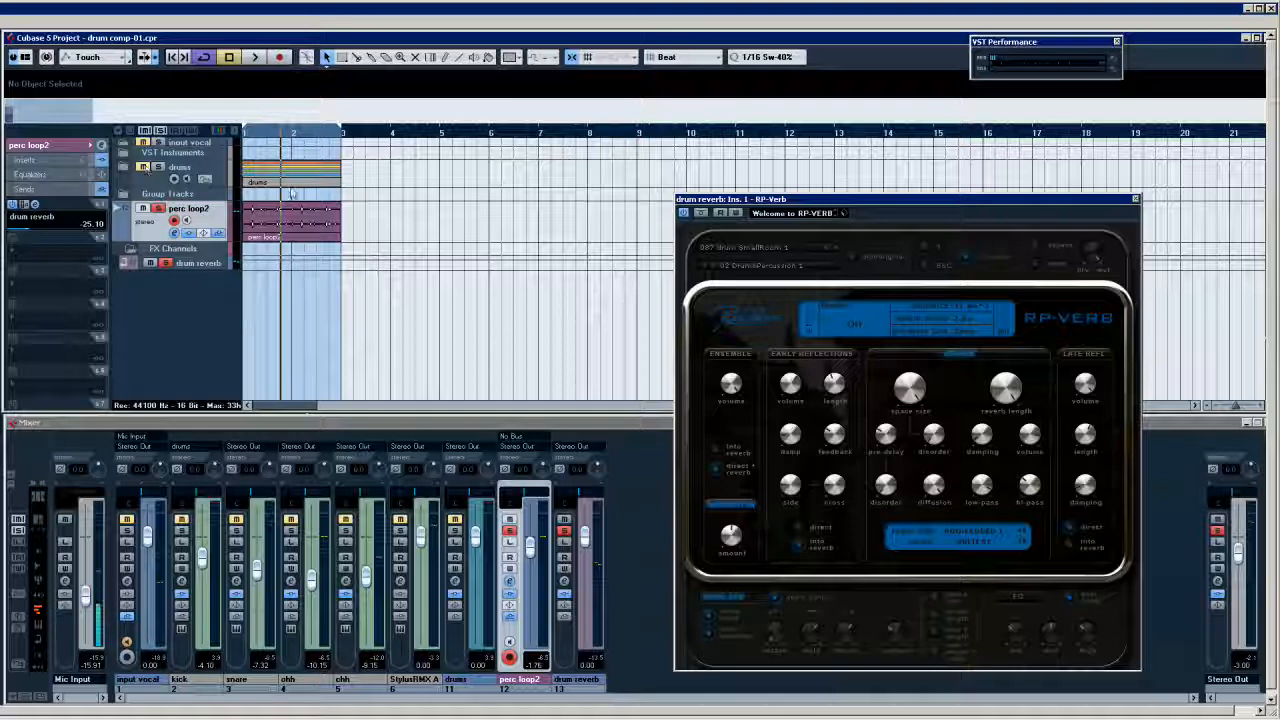
{"action": "left_click_drag", "start_coordinate": [902, 200], "coordinate": [887, 187]}
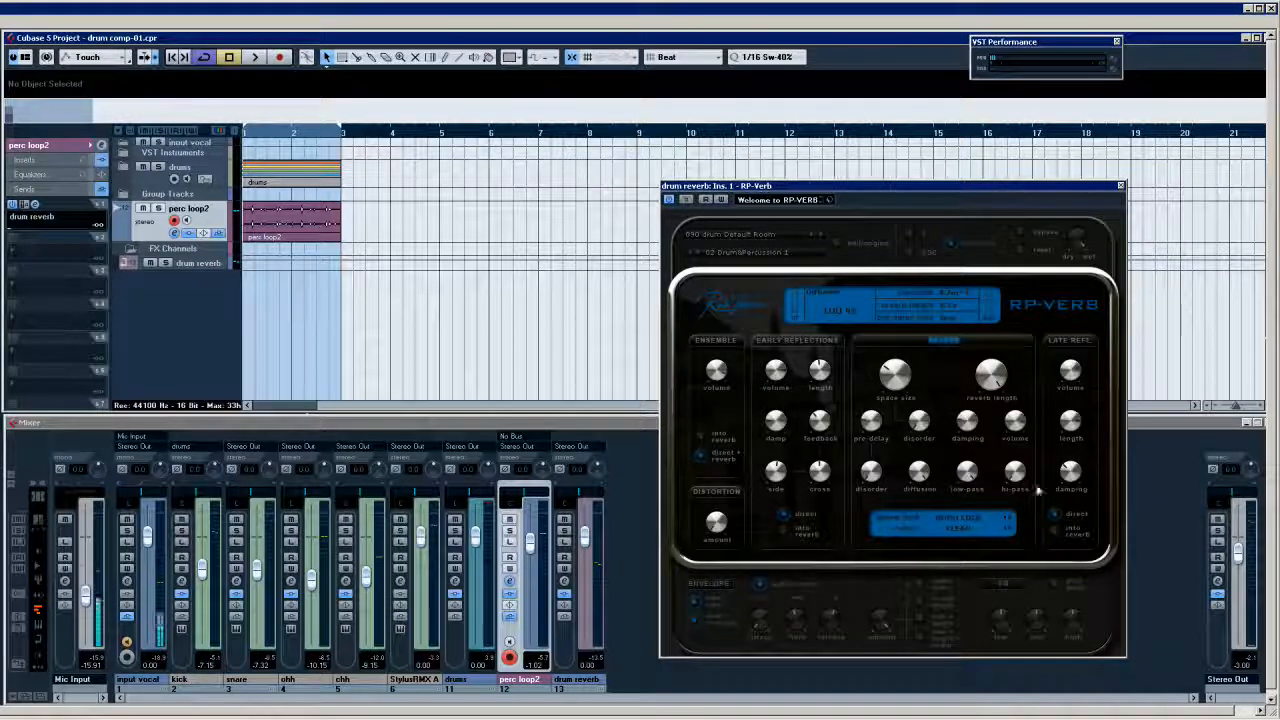
{"action": "left_click", "coordinate": [157, 209]}
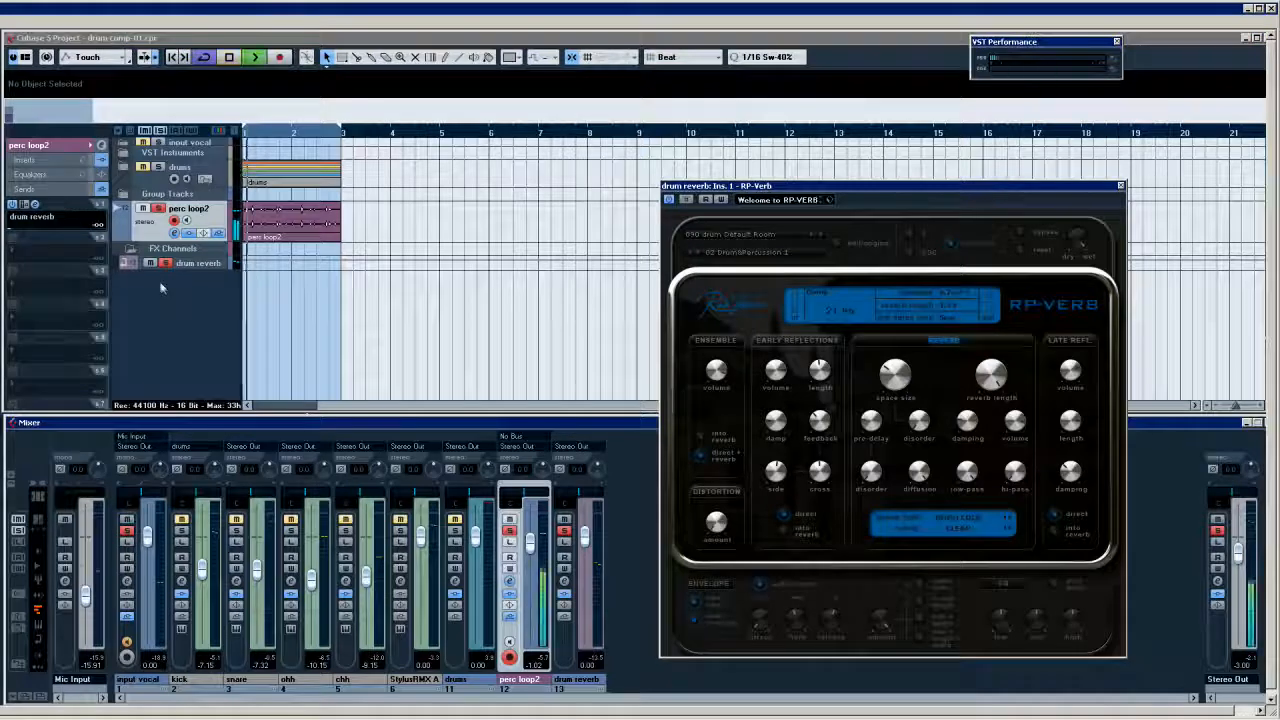
Compare perc loop2's drum reverb send at about -22.15 and fully off, settle on about -27.89, and close the reverb window.
{"action": "left_click_drag", "start_coordinate": [12, 229], "coordinate": [29, 233]}
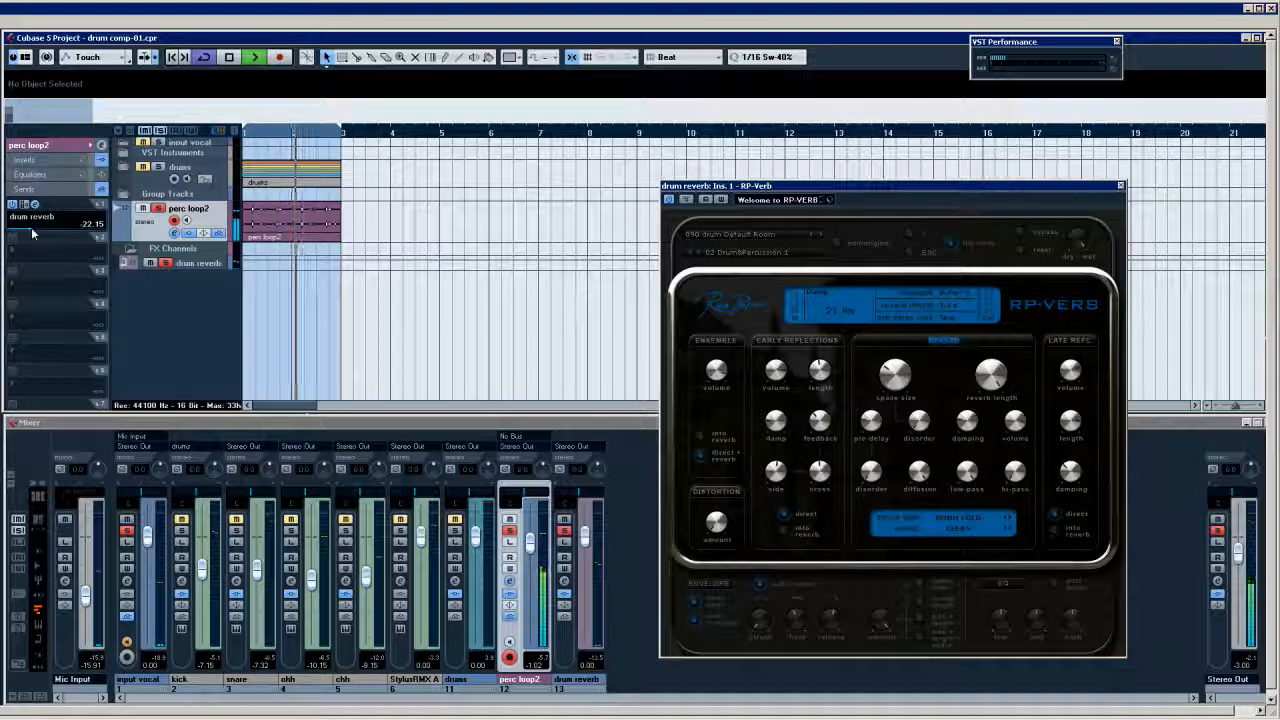
{"action": "mouse_move", "coordinate": [32, 233]}
{"action": "left_mouse_down"}
{"action": "mouse_move", "coordinate": [86, 233]}
{"action": "mouse_move", "coordinate": [7, 234]}
{"action": "left_mouse_up"}
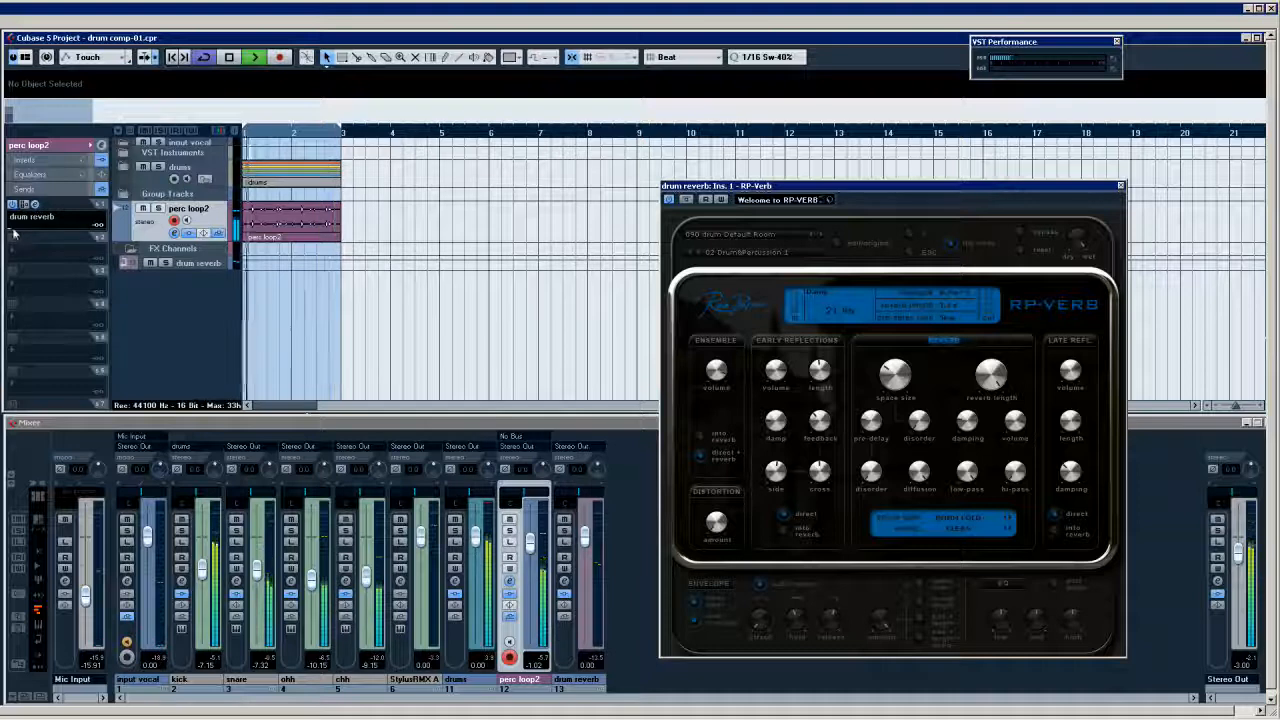
{"action": "mouse_move", "coordinate": [13, 233]}
{"action": "left_mouse_down"}
{"action": "mouse_move", "coordinate": [35, 233]}
{"action": "mouse_move", "coordinate": [15, 233]}
{"action": "left_mouse_up"}
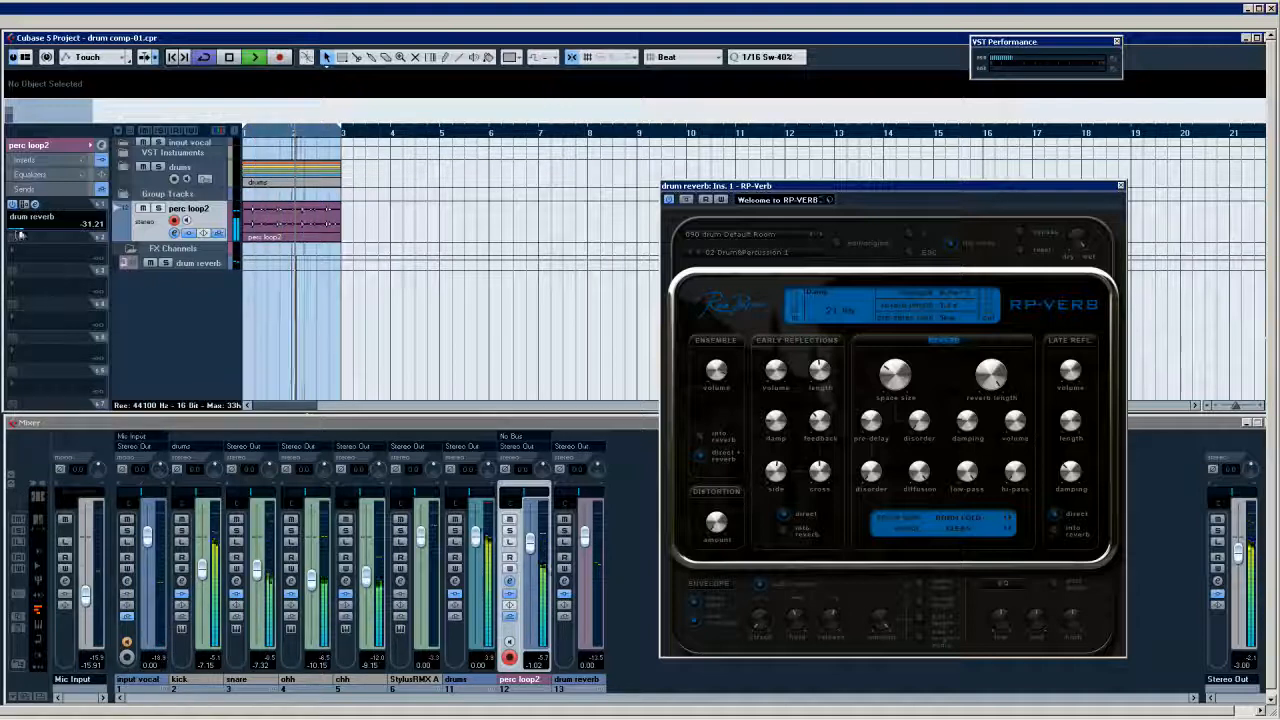
{"action": "left_click_drag", "start_coordinate": [22, 230], "coordinate": [24, 232]}
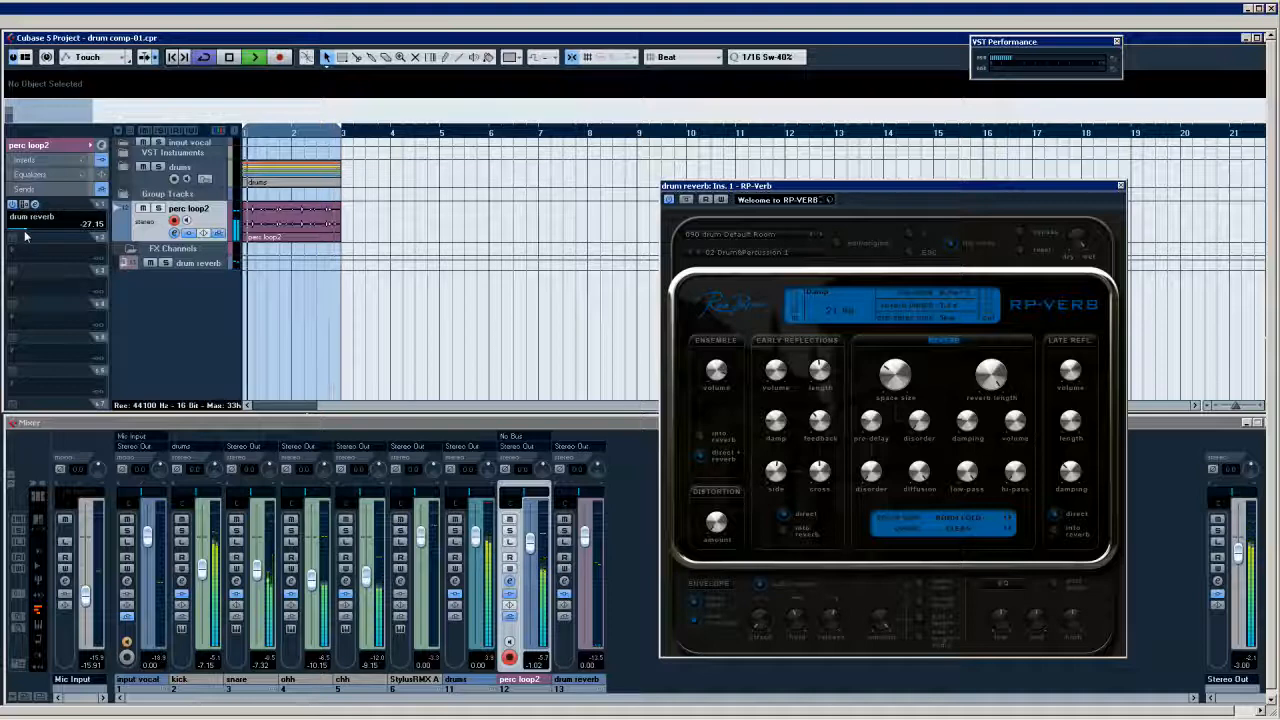
{"action": "key", "text": "space"}
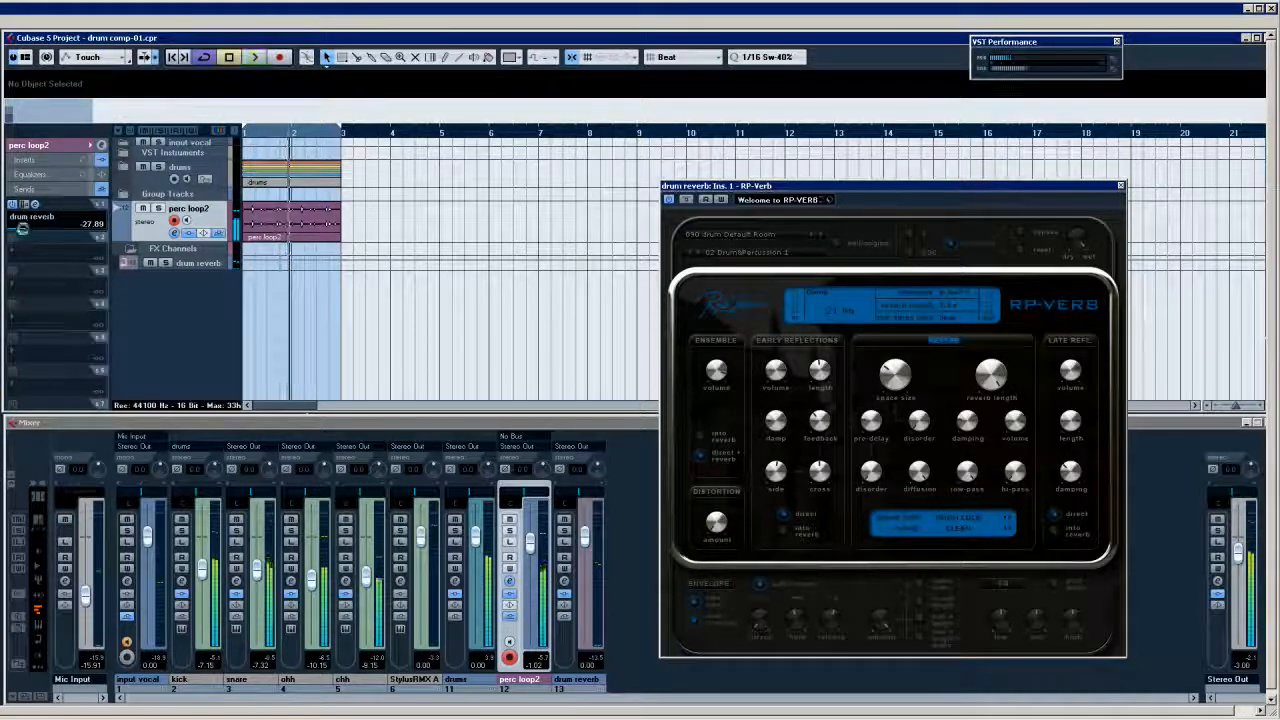
{"action": "left_click", "coordinate": [1120, 186]}
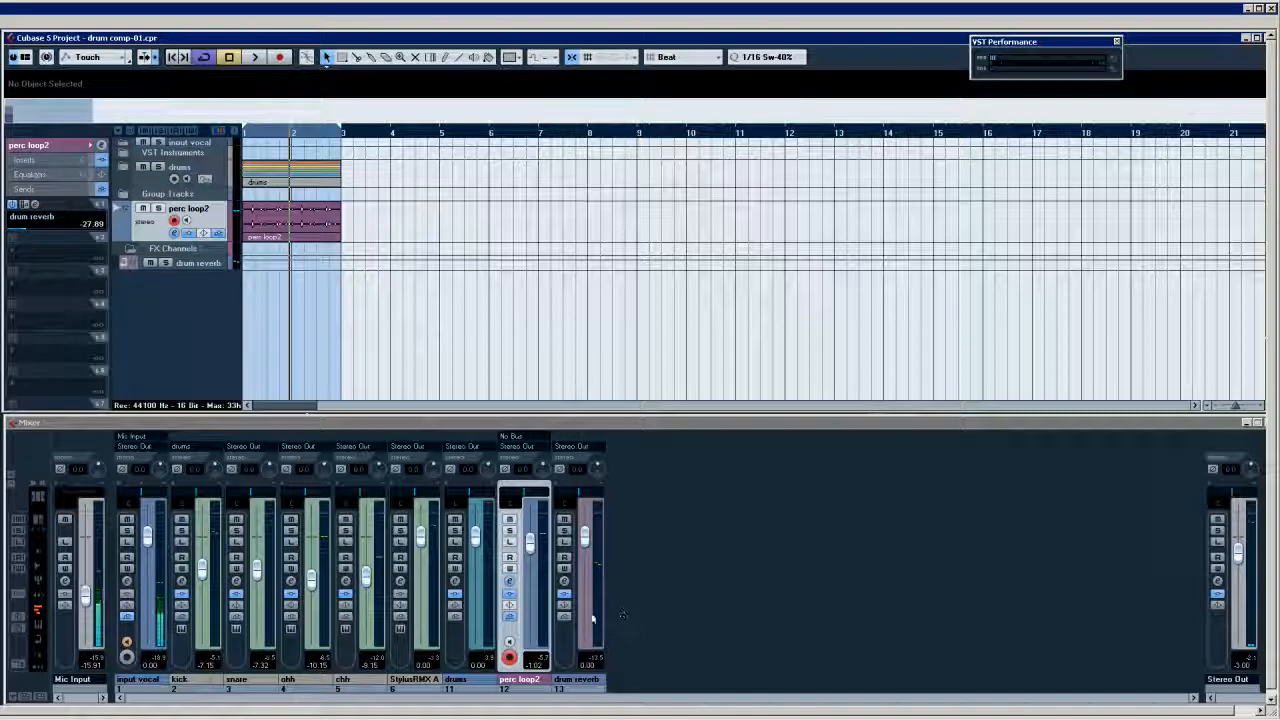
Route perc loop2's output to the drums group during playback.
{"action": "left_click", "coordinate": [517, 453]}
{"action": "left_click", "coordinate": [660, 462]}
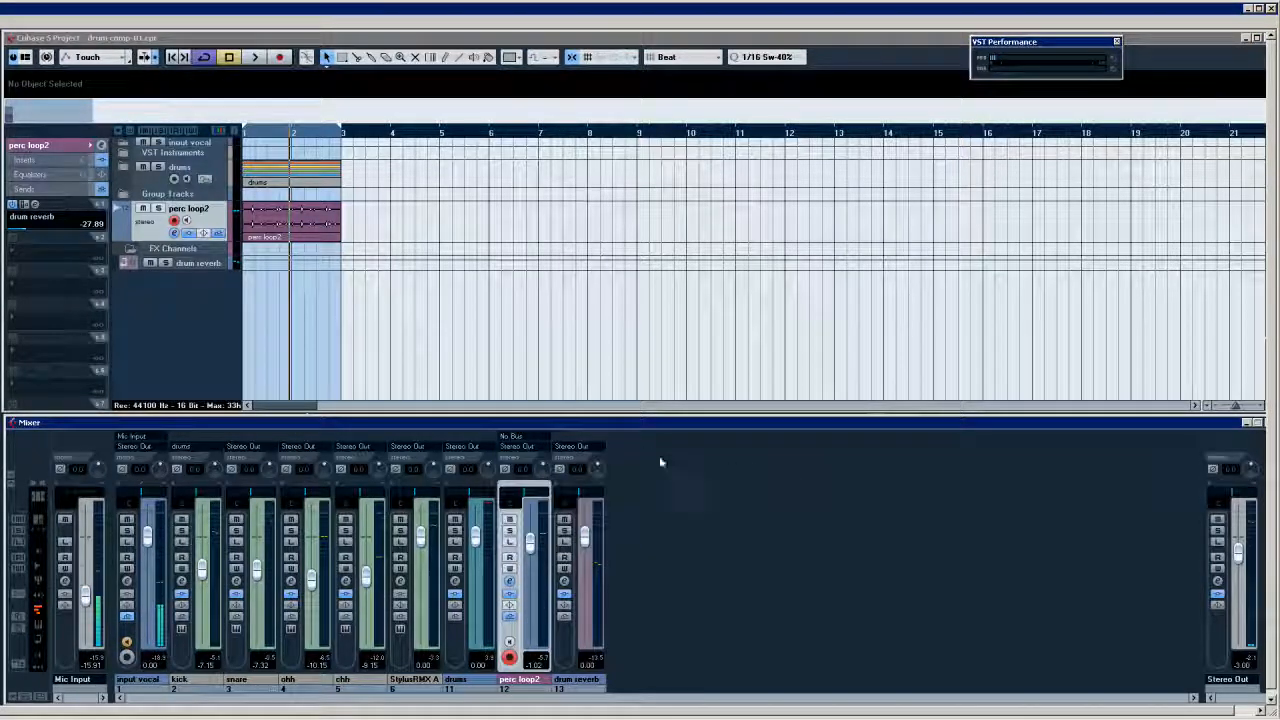
{"action": "left_click", "coordinate": [522, 450]}
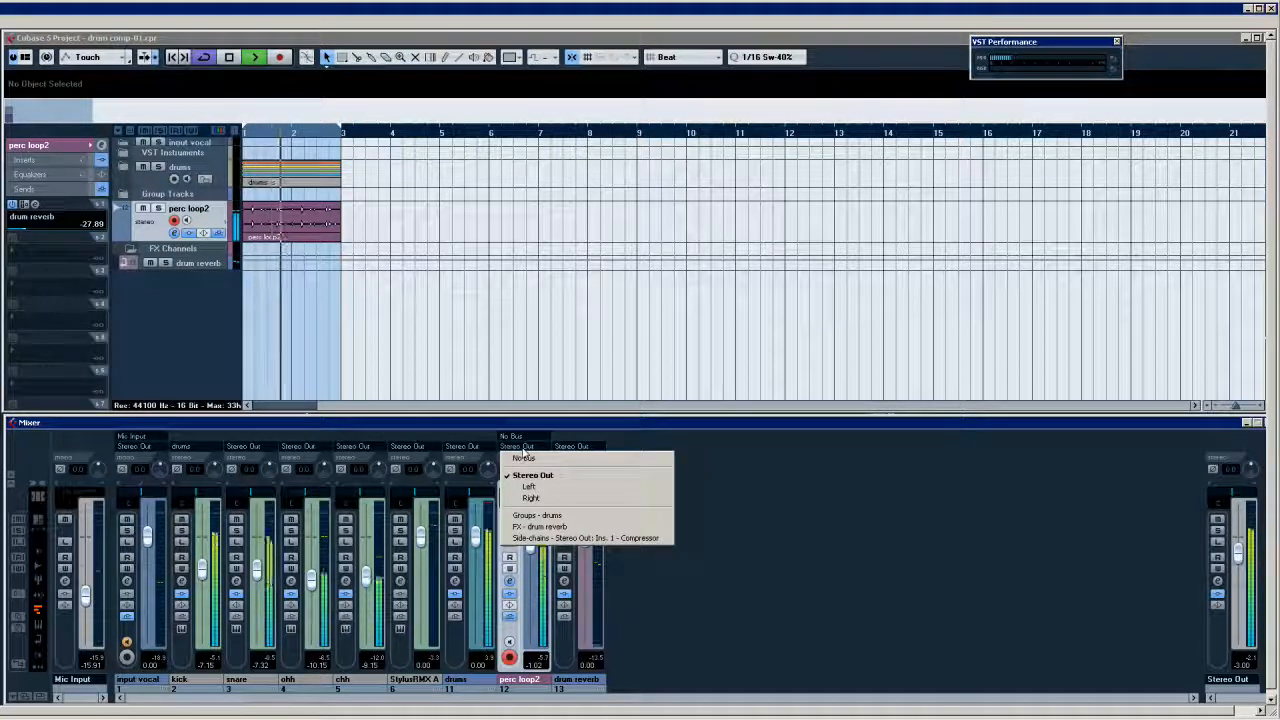
{"action": "left_click", "coordinate": [540, 515]}
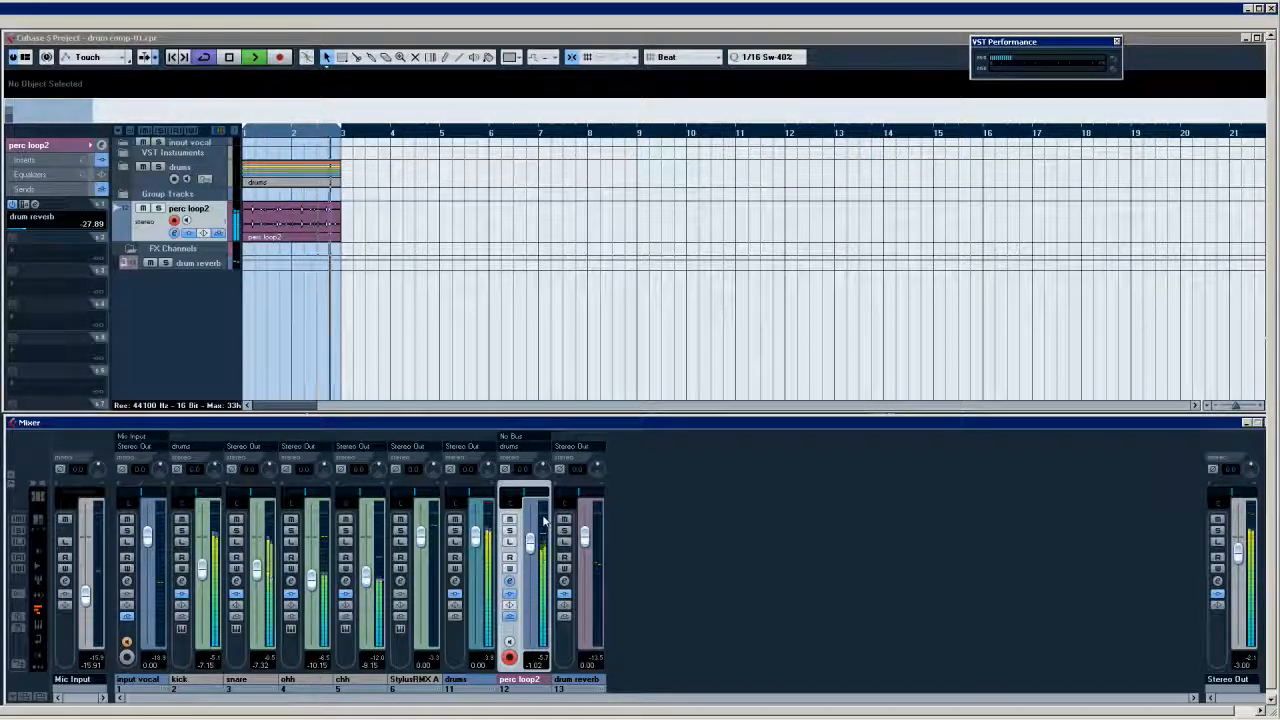
Try routing the drum reverb channel's output to the drums group, and return it to Stereo Out.
{"action": "left_click", "coordinate": [574, 446]}
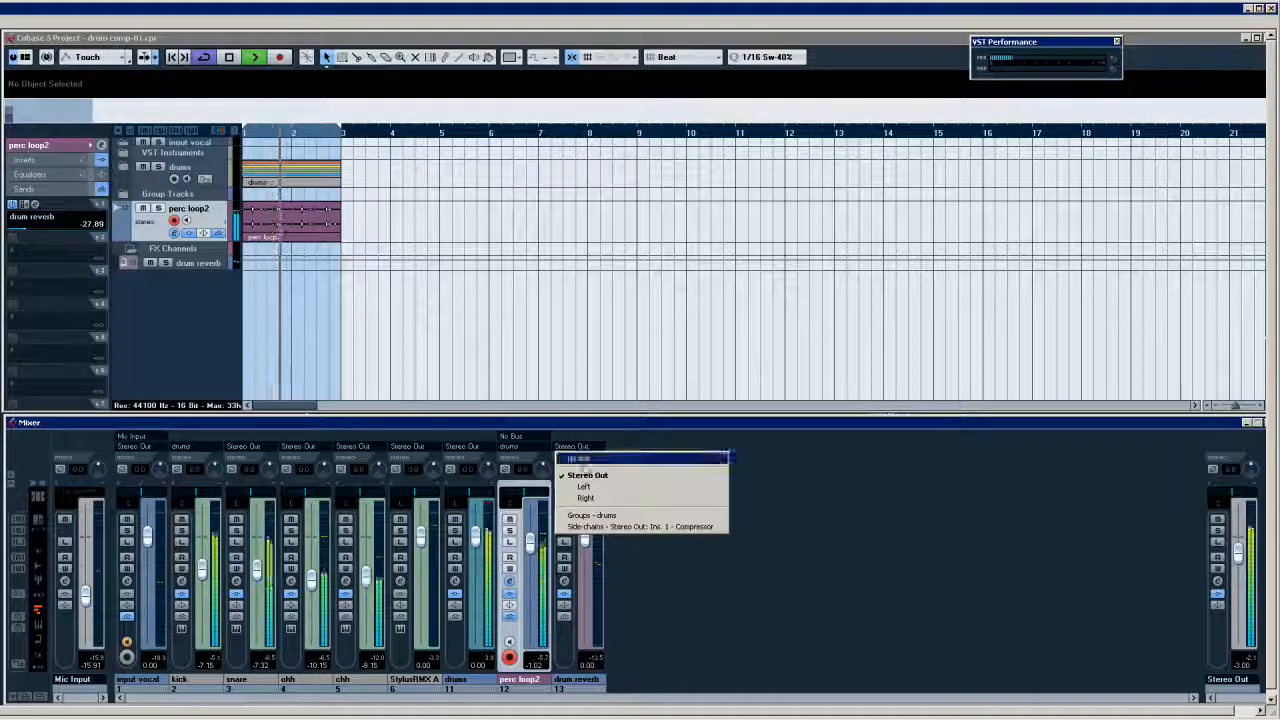
{"action": "left_click", "coordinate": [615, 516]}
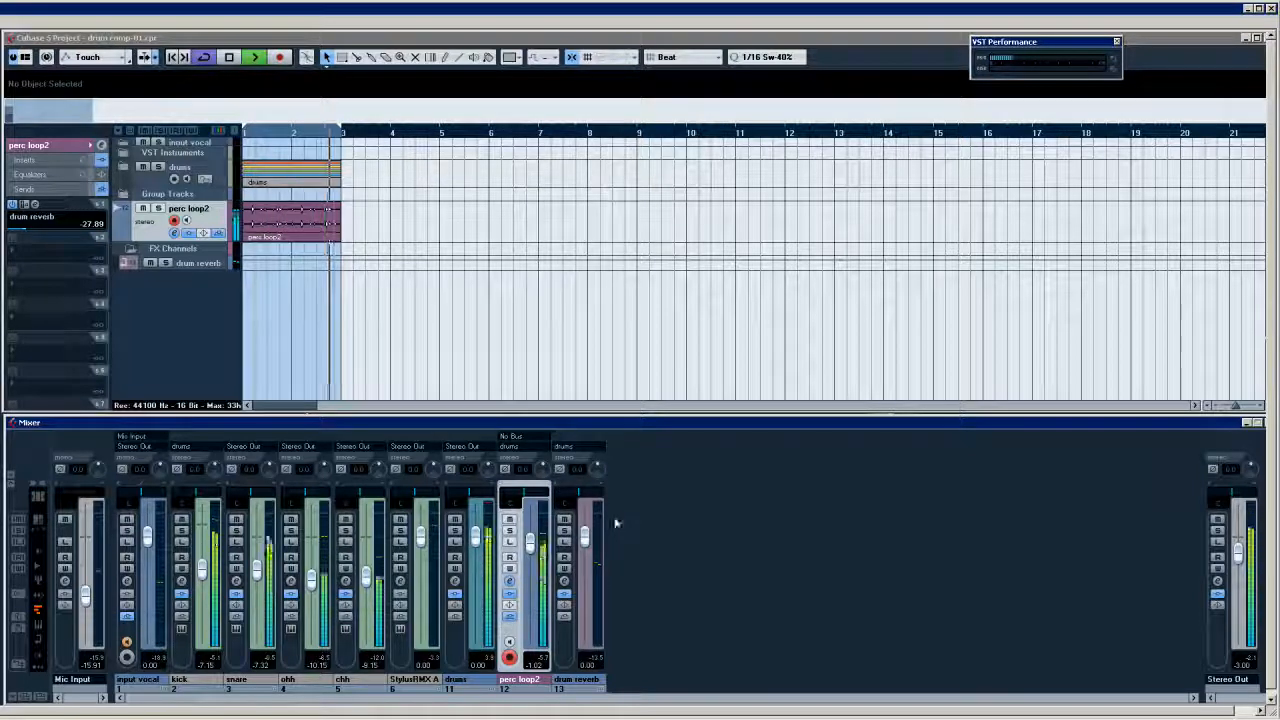
{"action": "left_click", "coordinate": [580, 457]}
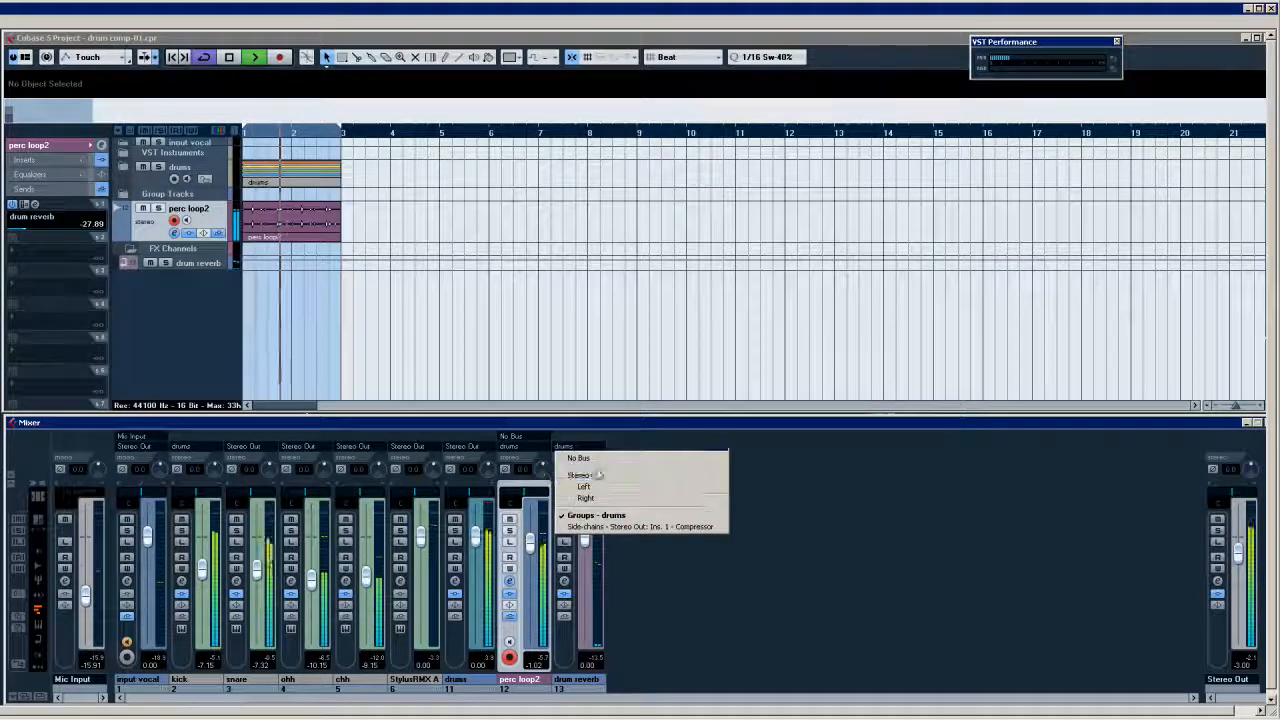
{"action": "left_click", "coordinate": [599, 477]}
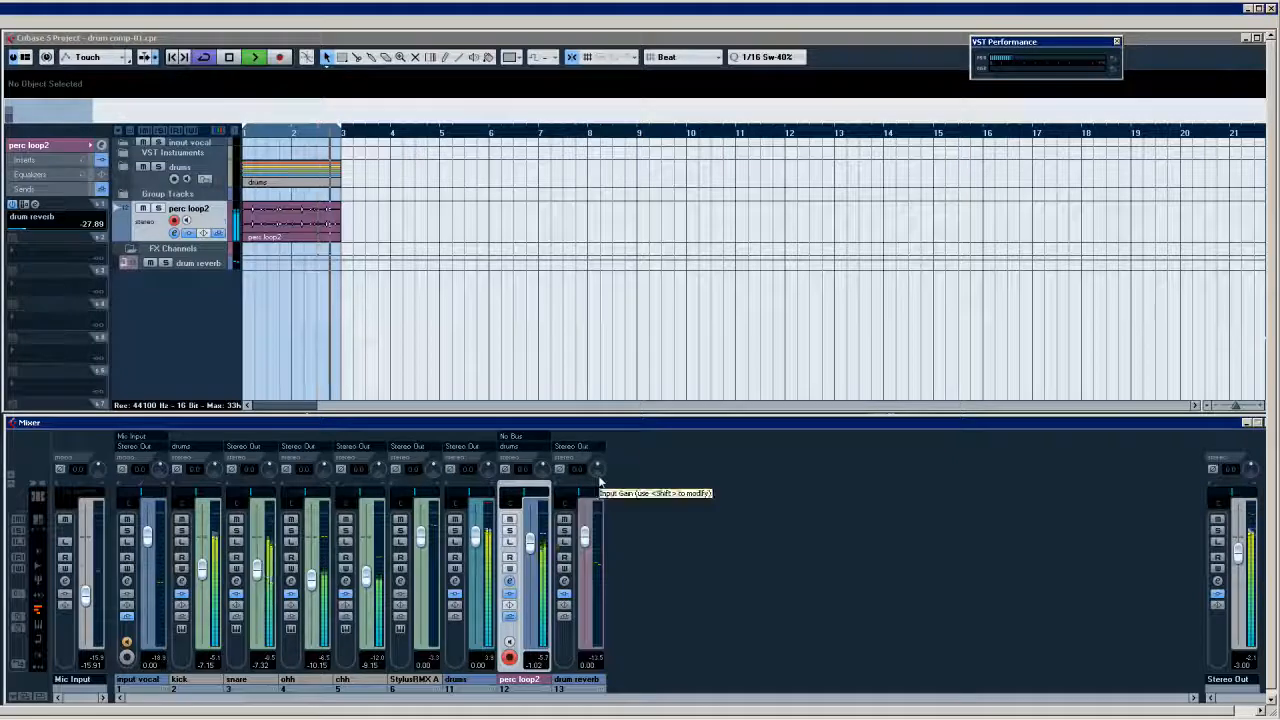
Solo perc loop2 and raise its drum reverb send to about -22.70.
{"action": "left_click", "coordinate": [509, 530]}
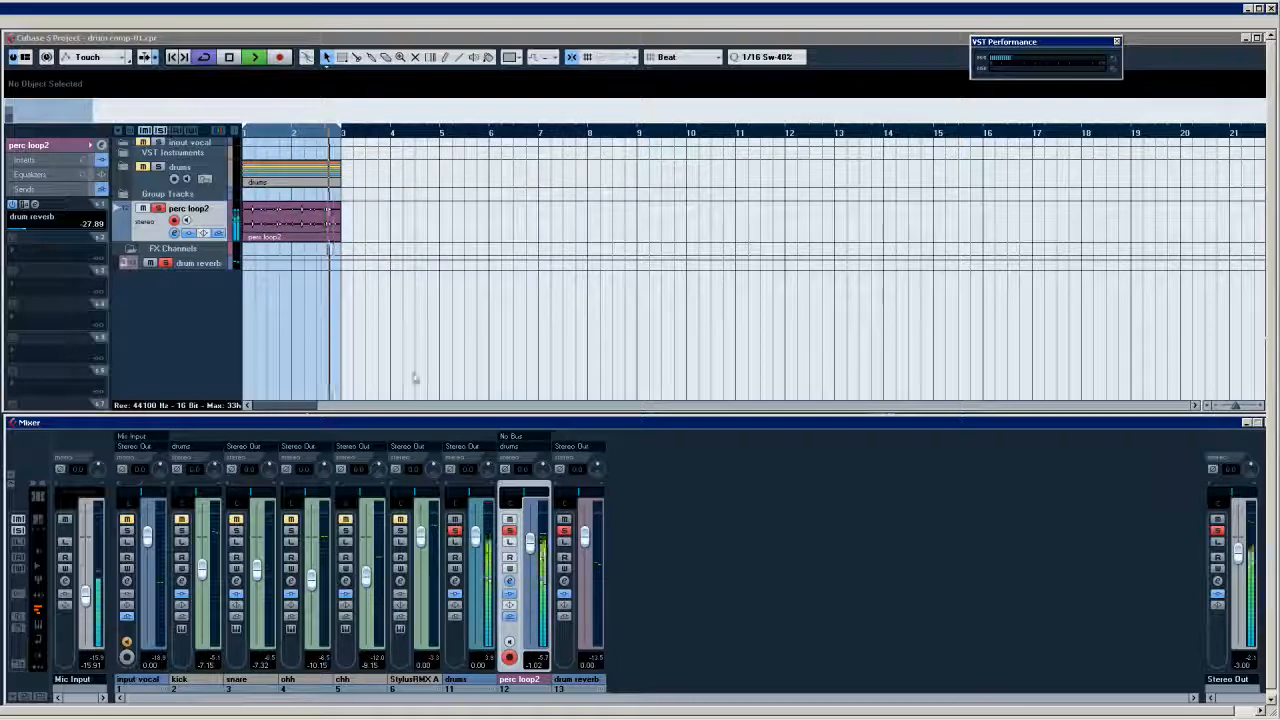
{"action": "left_click", "coordinate": [21, 231]}
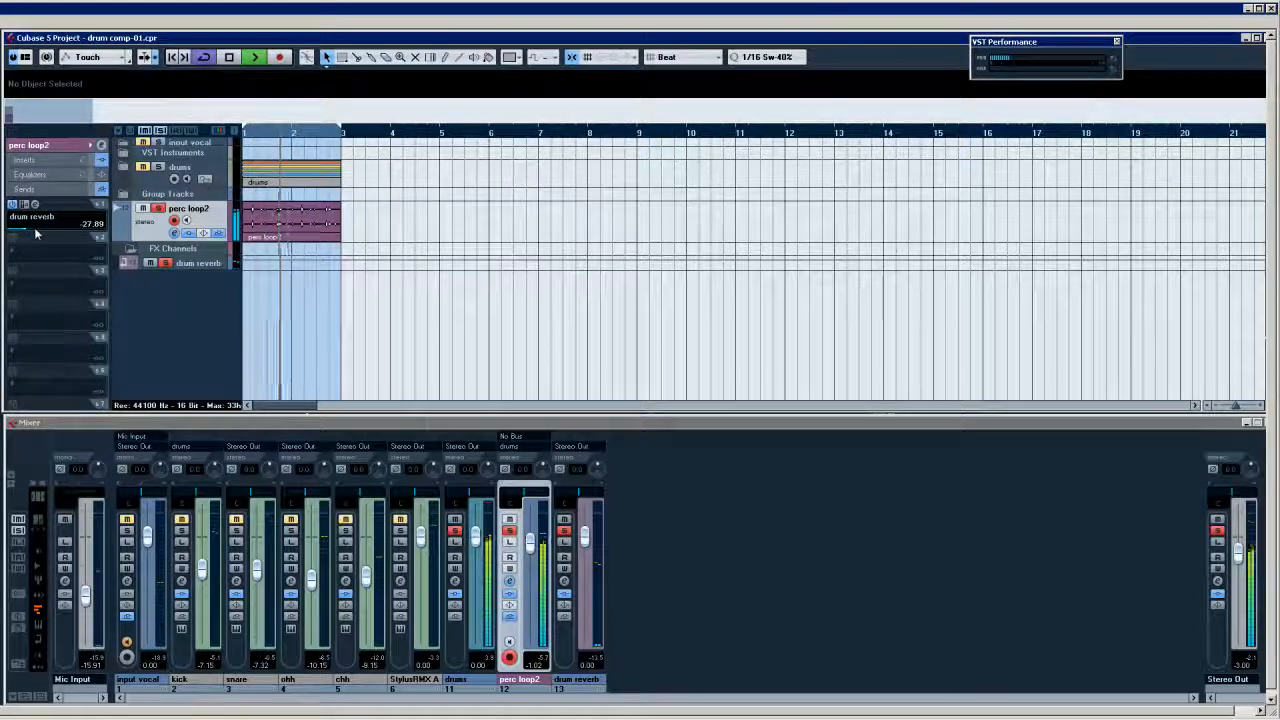
{"action": "left_click_drag", "start_coordinate": [58, 233], "coordinate": [30, 236]}
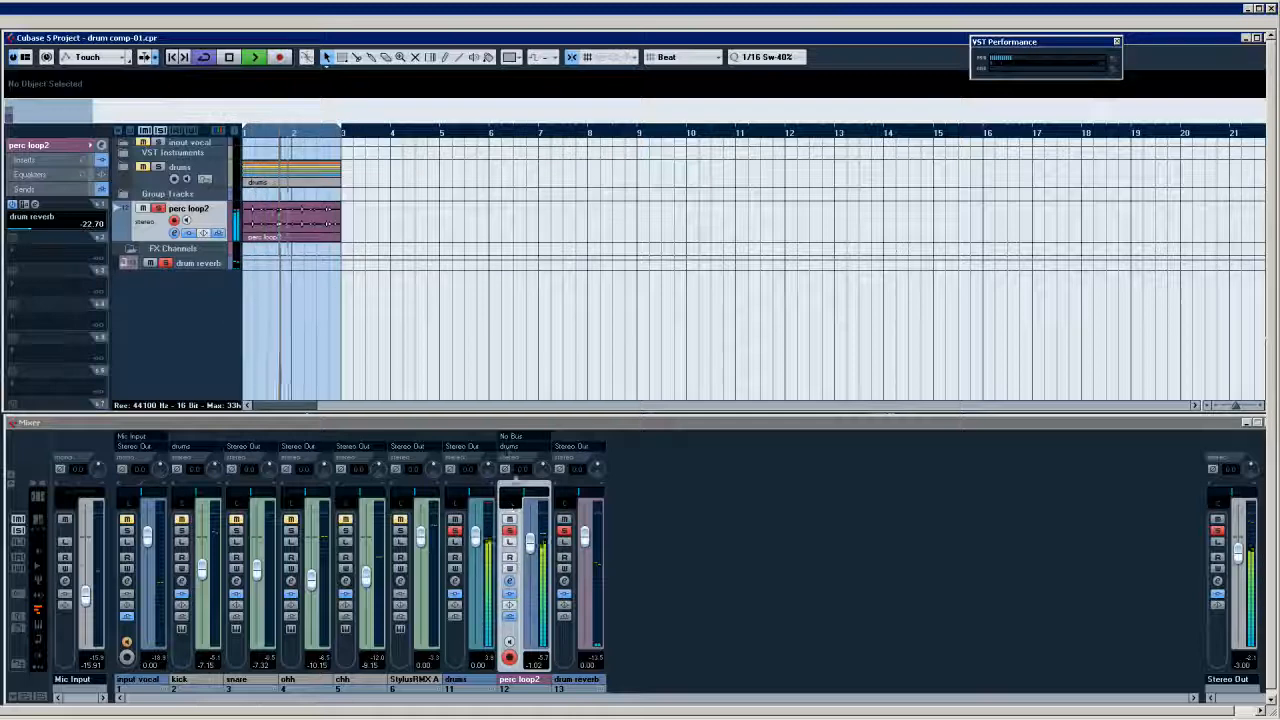
Compare perc loop2 routed directly to Stereo Out, and return its output to the drums group.
{"action": "left_click", "coordinate": [511, 448]}
{"action": "left_click", "coordinate": [529, 445]}
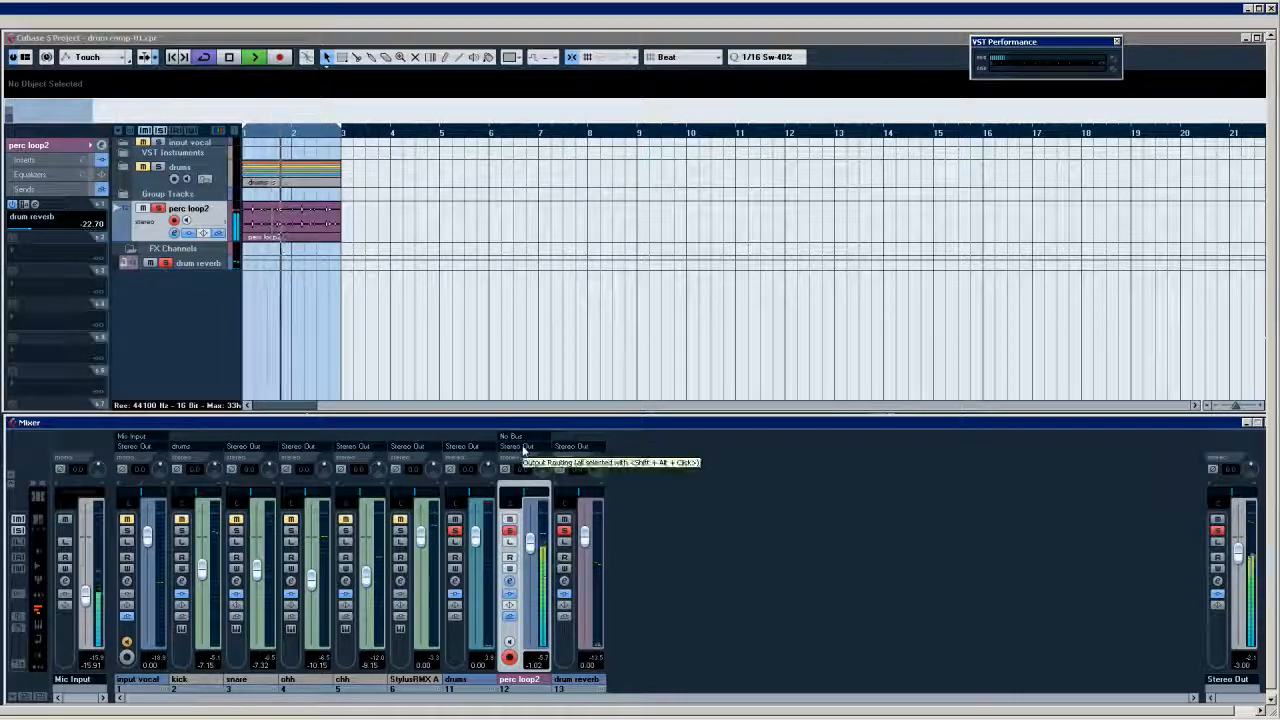
{"action": "left_click", "coordinate": [529, 445]}
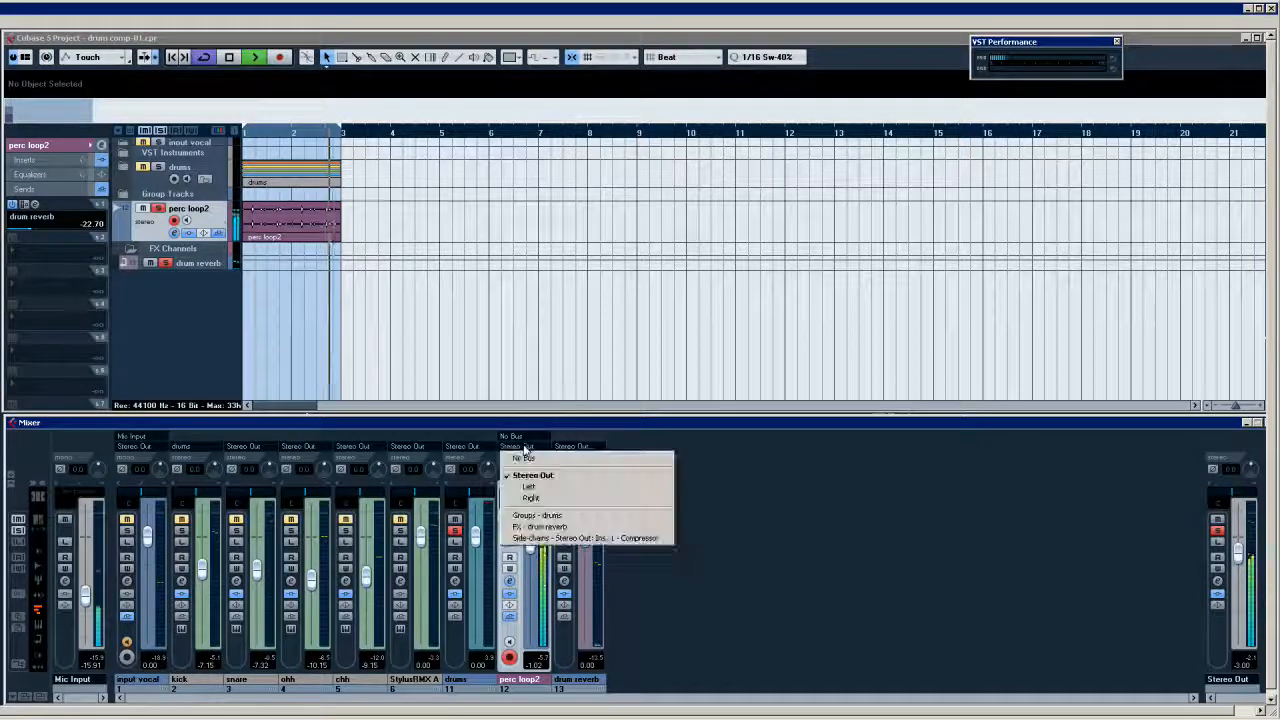
{"action": "left_click", "coordinate": [537, 516]}
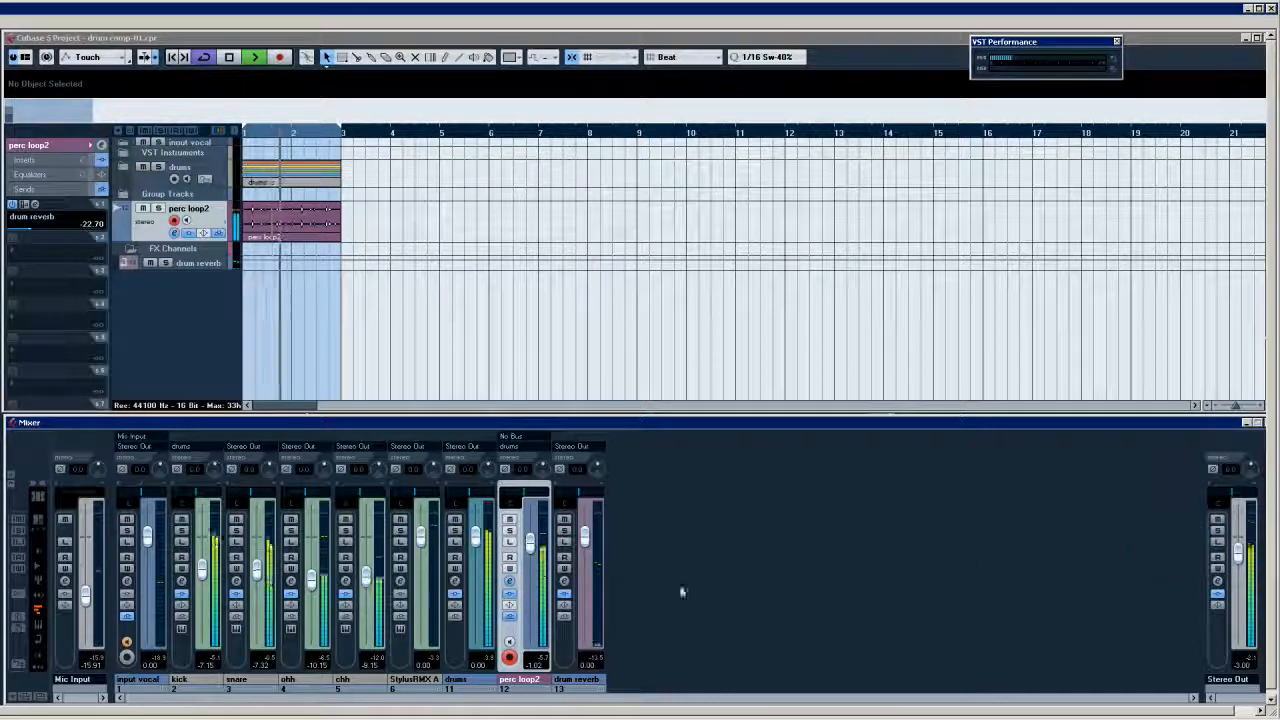
Lower perc loop2's volume to about -4.81, stop playback and select the perc loop2 clip.
{"action": "mouse_move", "coordinate": [530, 541]}
{"action": "left_mouse_down"}
{"action": "mouse_move", "coordinate": [531, 638]}
{"action": "mouse_move", "coordinate": [529, 564]}
{"action": "left_mouse_up"}
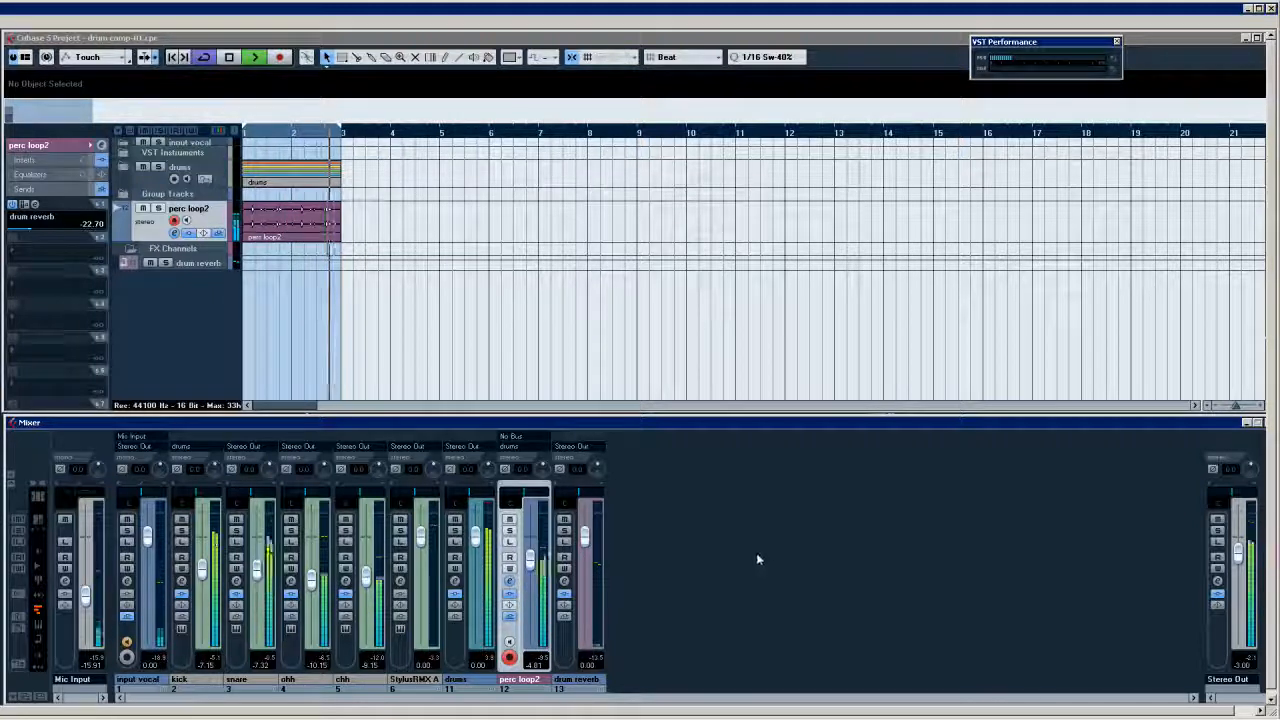
{"action": "key", "text": "space"}
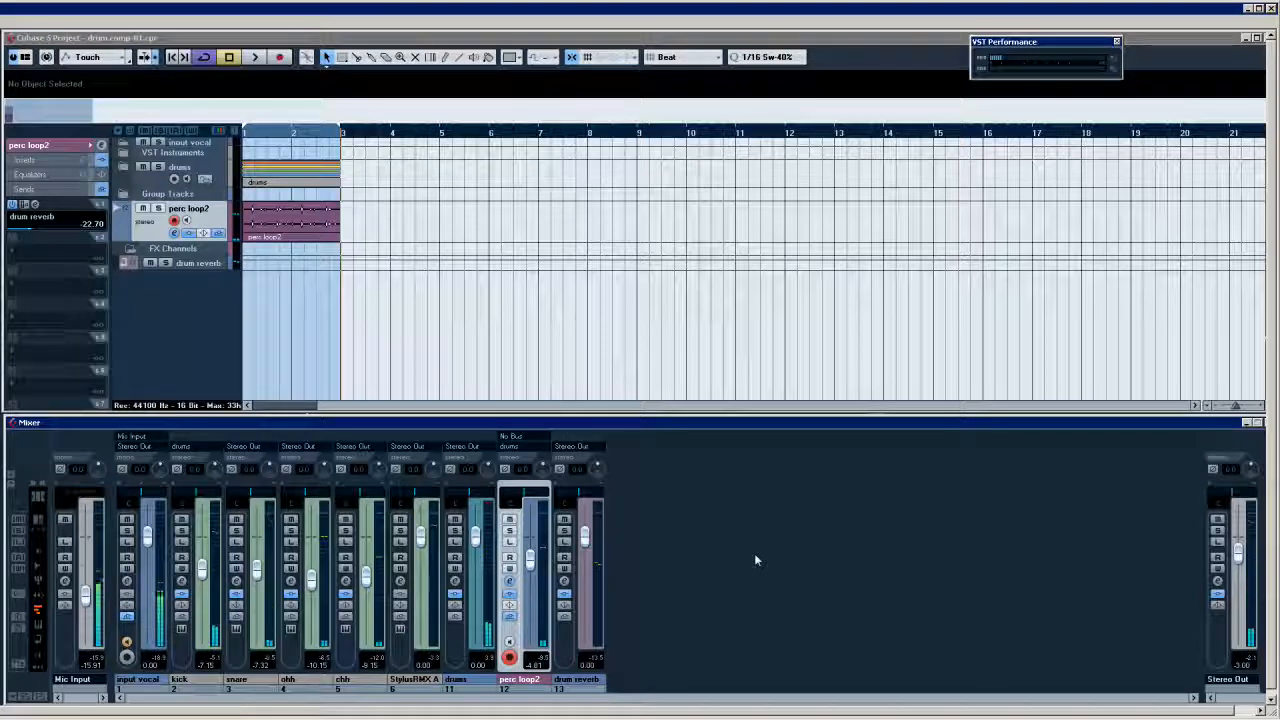
{"action": "left_click", "coordinate": [283, 230]}
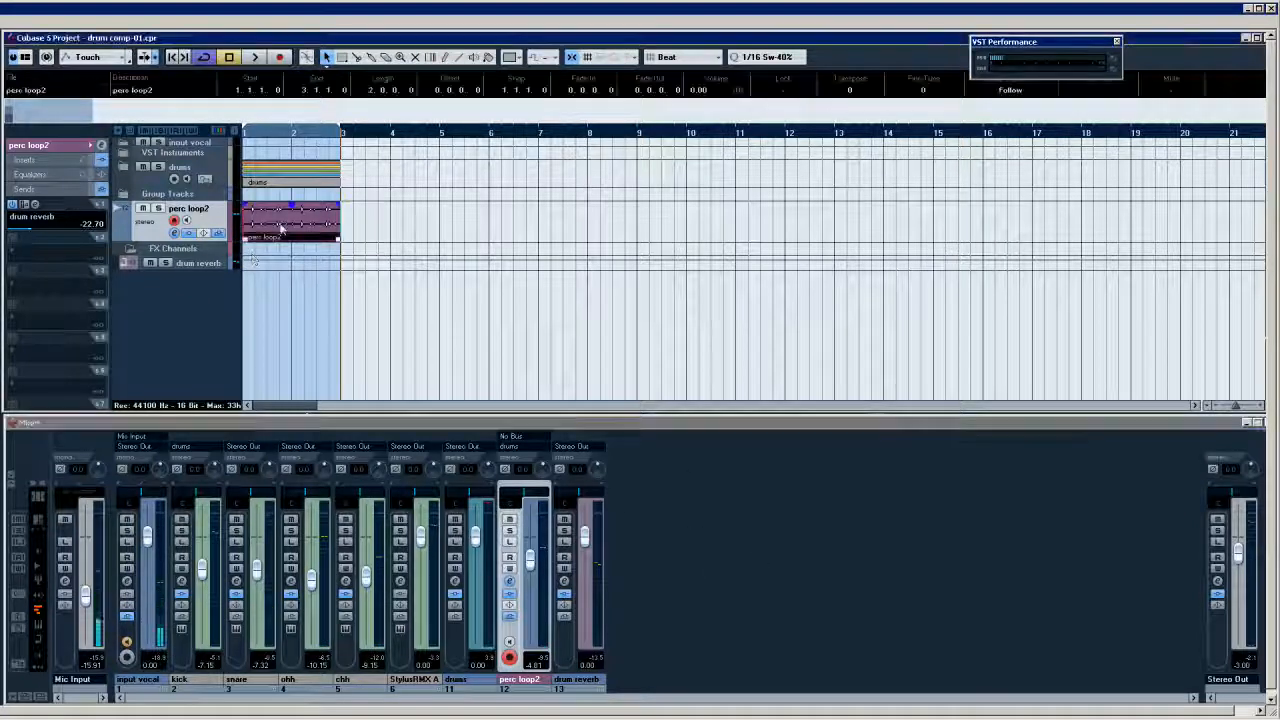